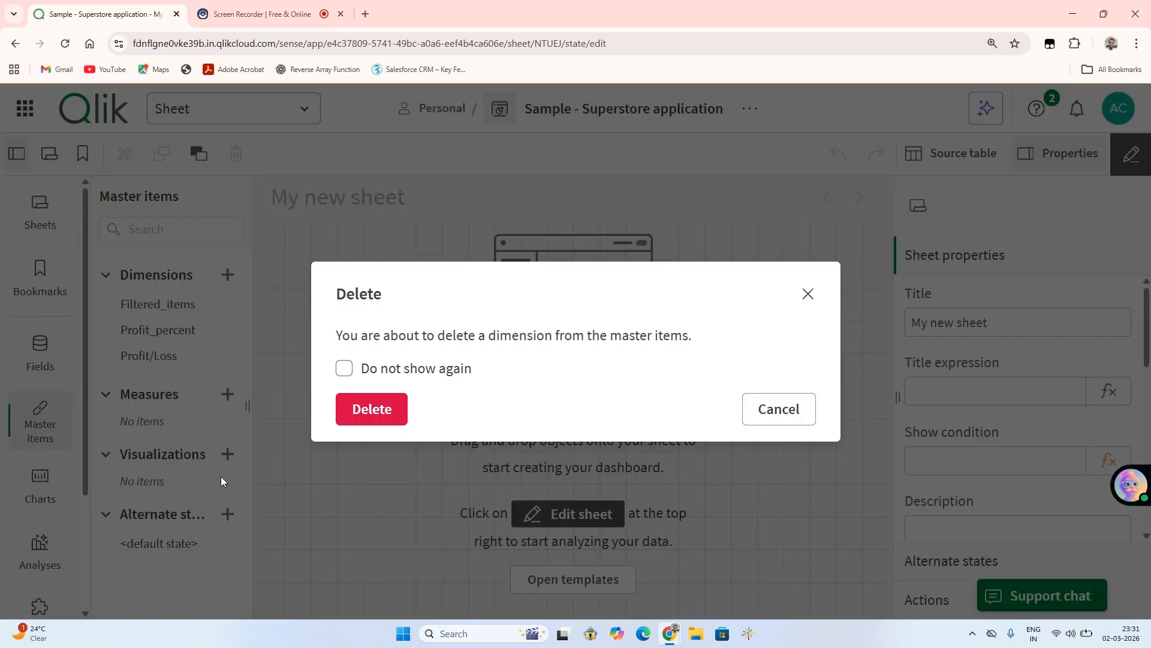
Delete the Profit_percent and Profit/Loss dimensions from the master items.
click(377, 413)
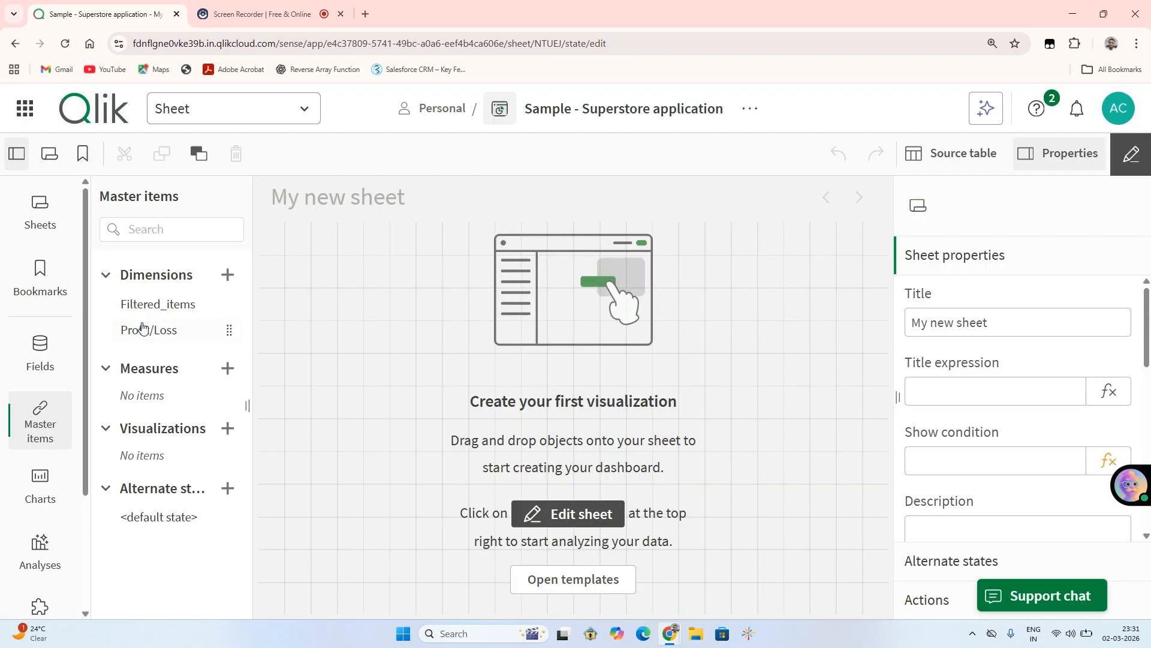
right_click(142, 331)
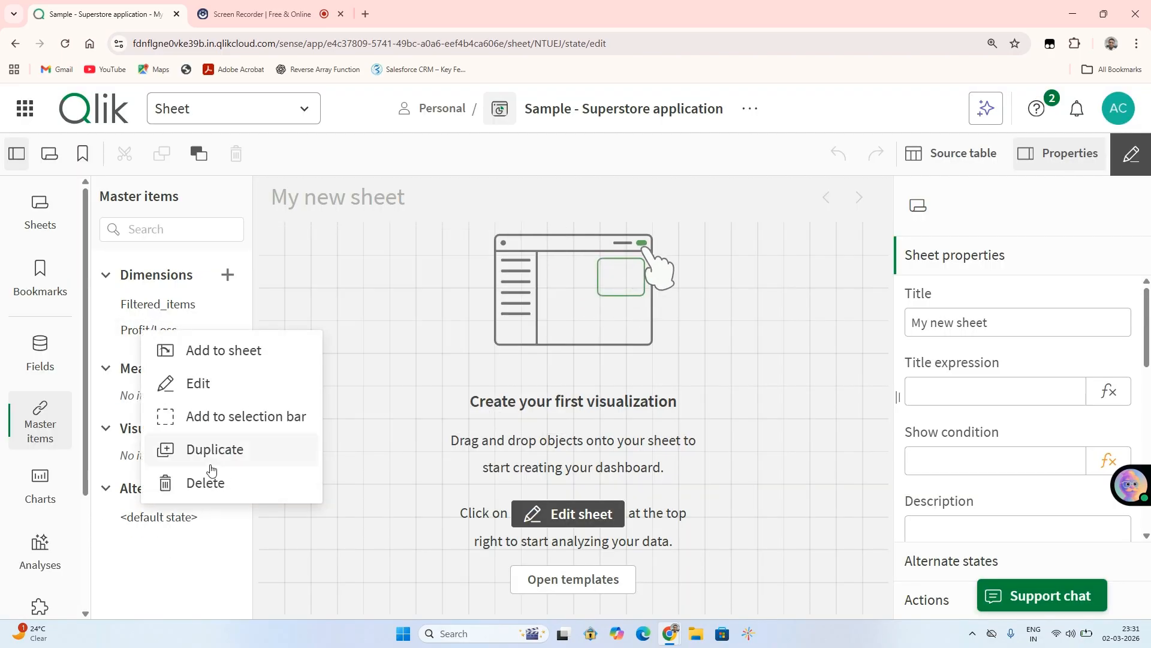
click(201, 481)
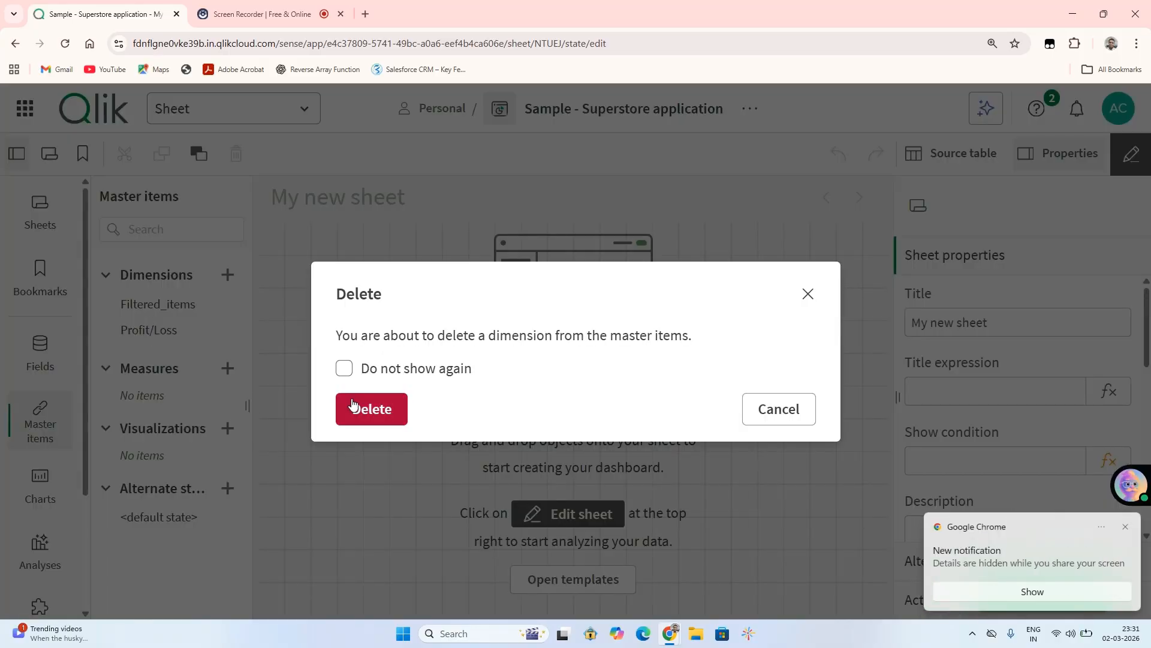
click(371, 408)
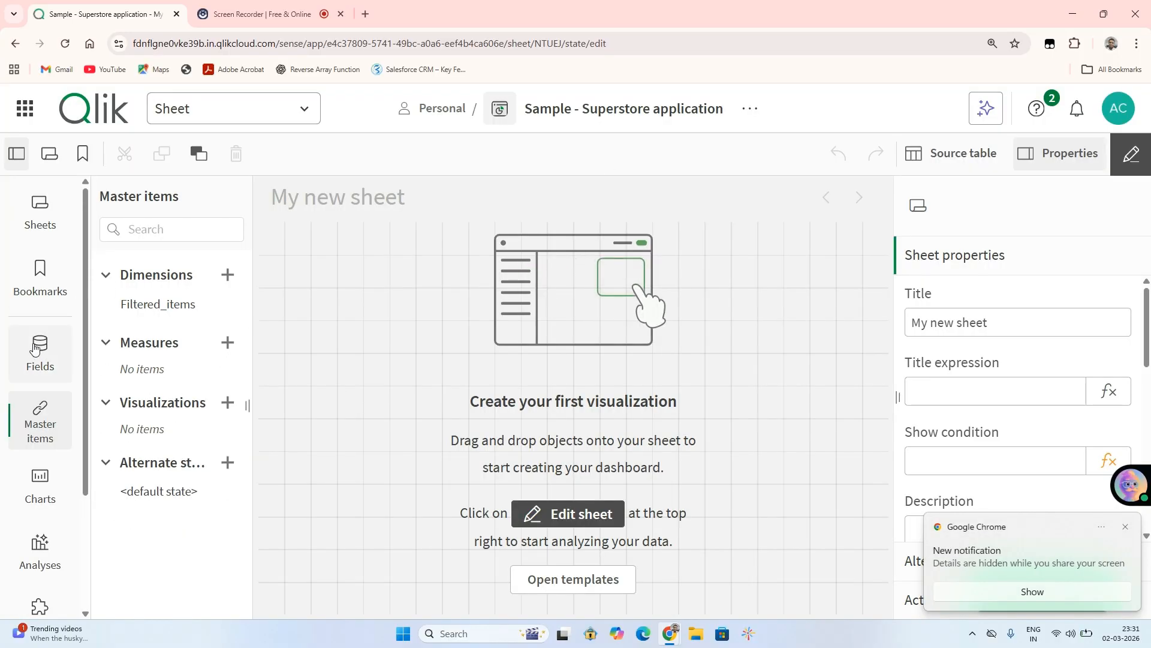
Add a straight table visualization to the upper part of the empty sheet.
click(41, 492)
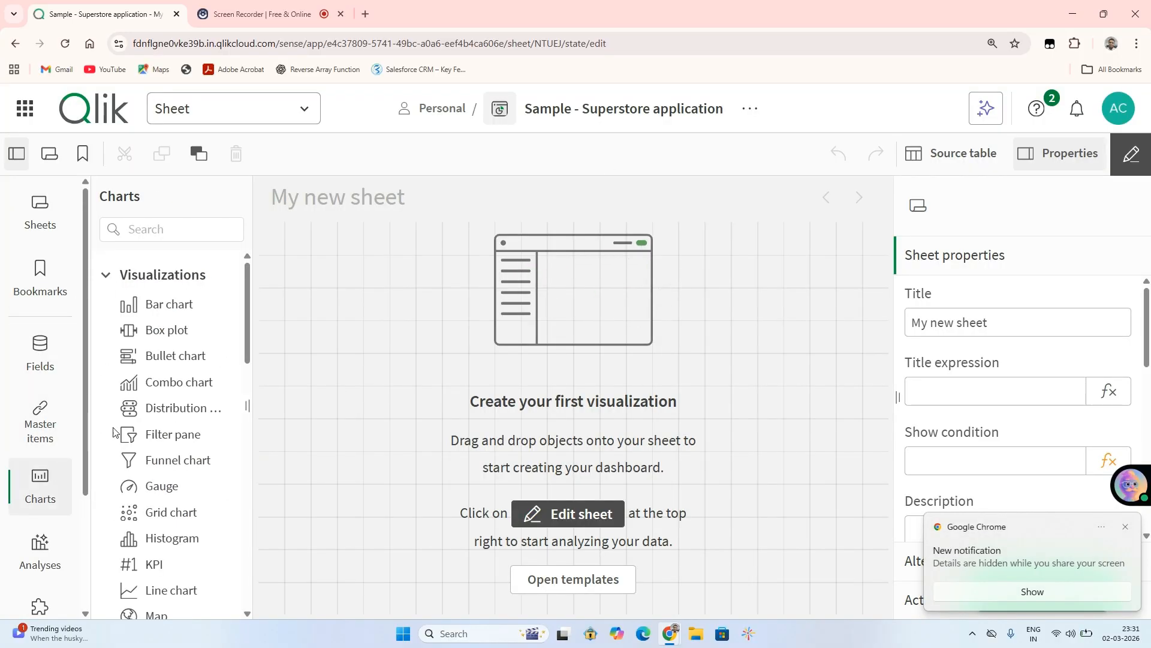
scroll(249, 375, down, 8)
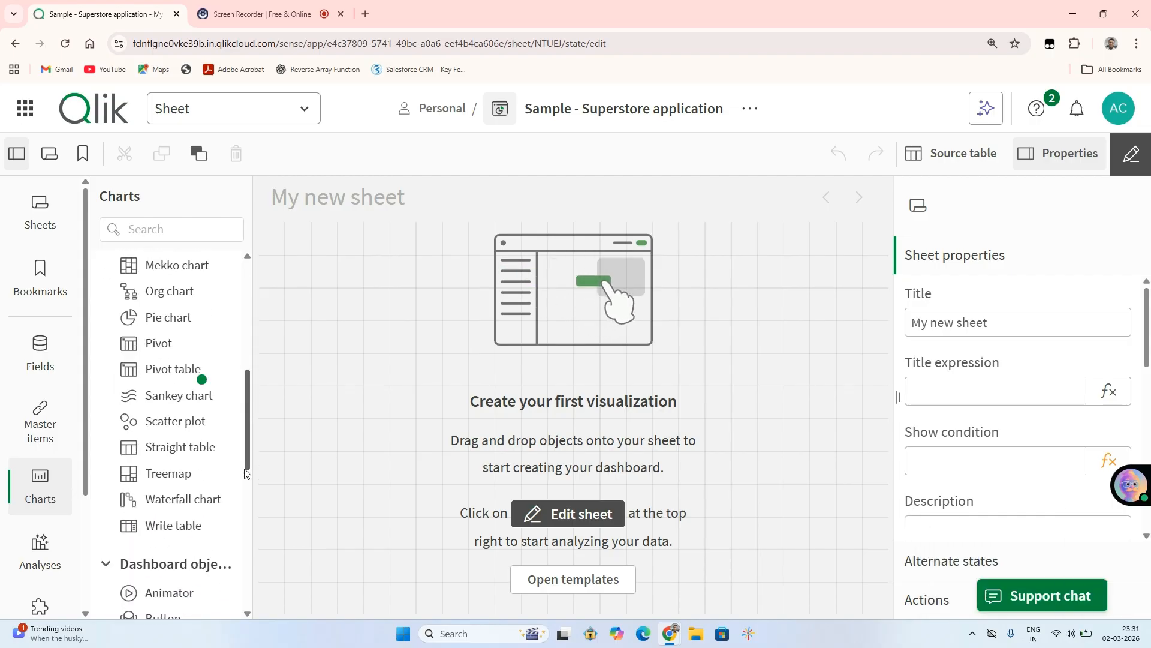
drag(154, 341, 432, 316)
Select the City and Sales fields as dimension columns for the straight table.
click(412, 367)
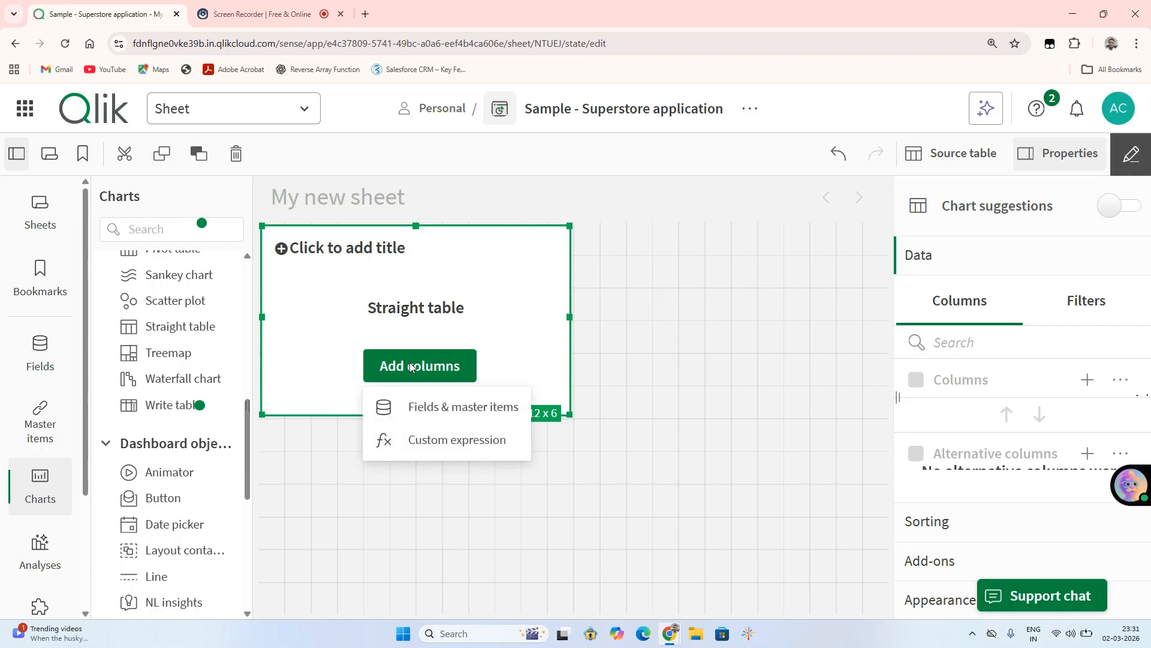
click(432, 416)
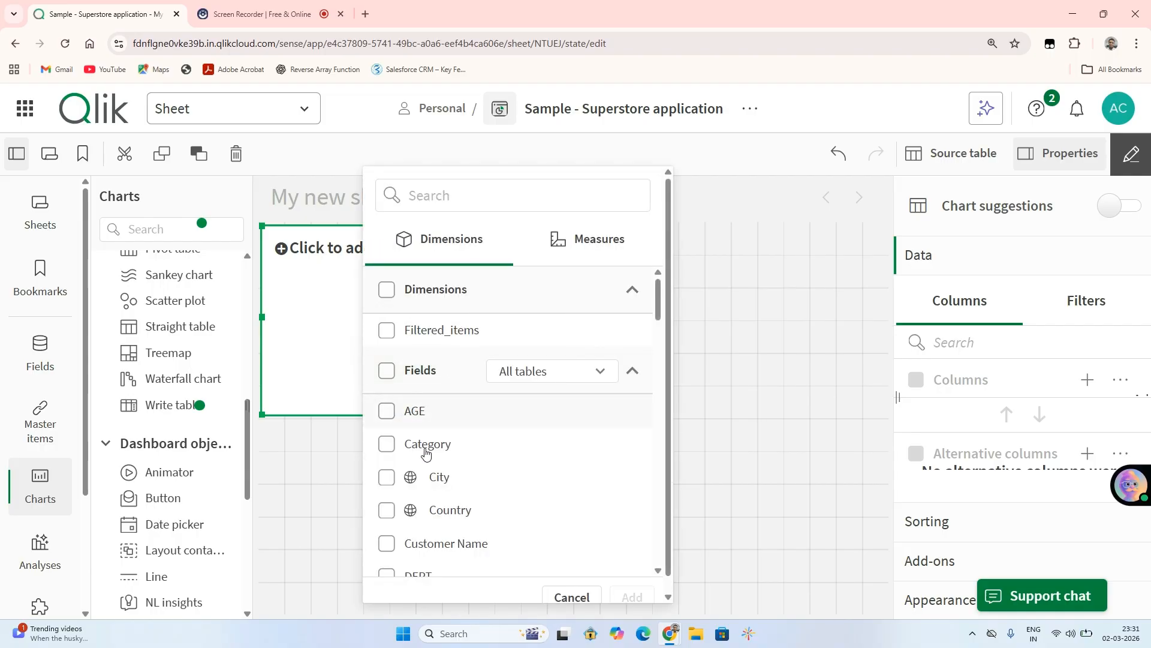
click(388, 479)
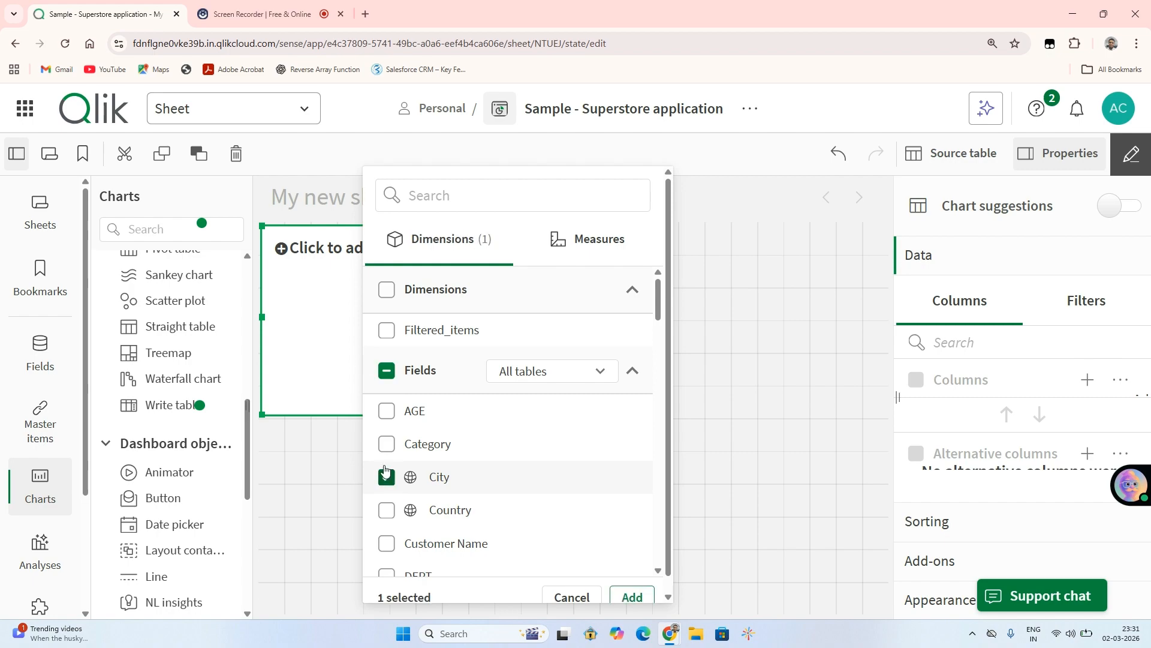
click(447, 201)
text(sales)
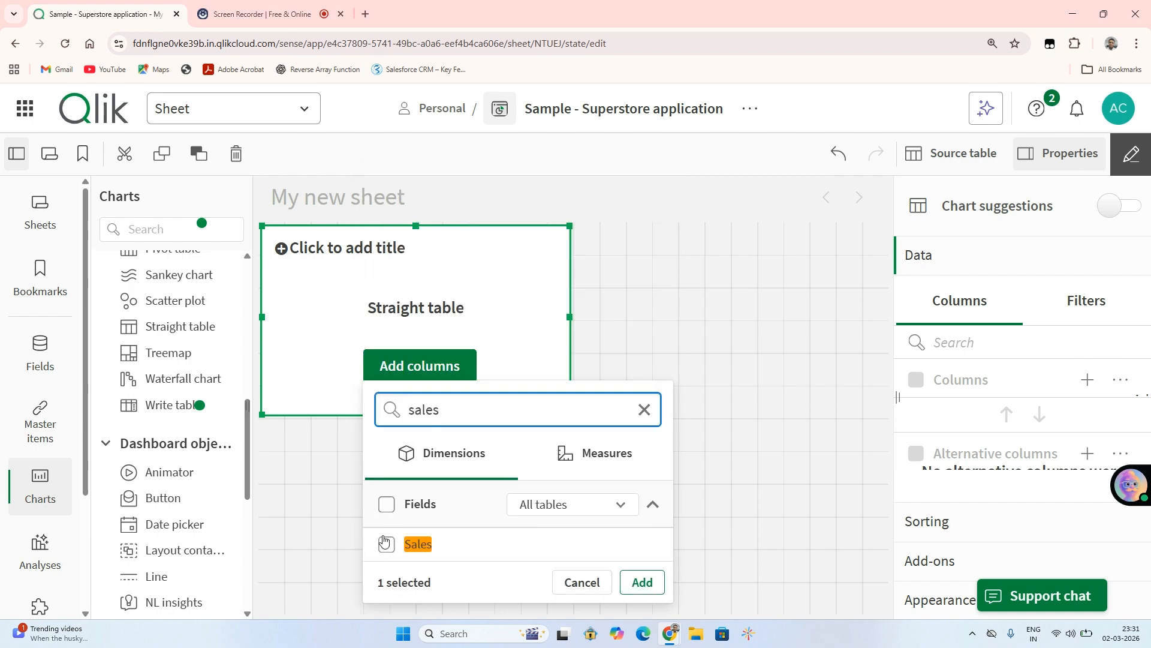
click(385, 544)
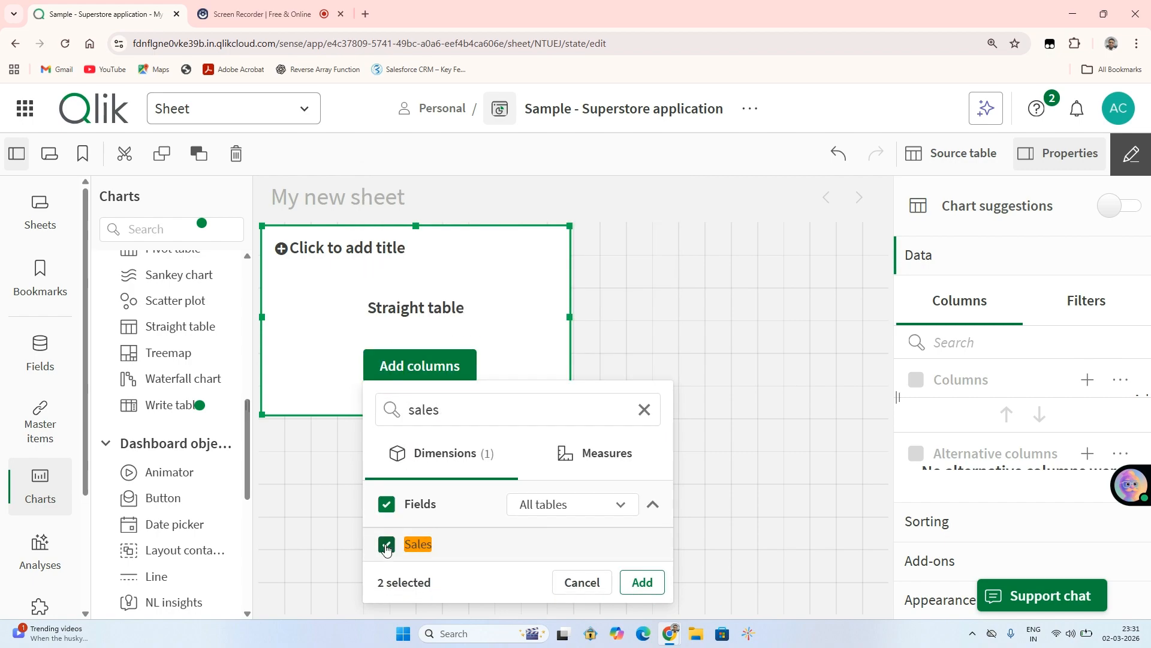
Select the Profit field as well and add the chosen columns to the straight table.
click(469, 408)
key(BackSpace)
key(BackSpace)
key(BackSpace)
key(BackSpace)
key(BackSpace)
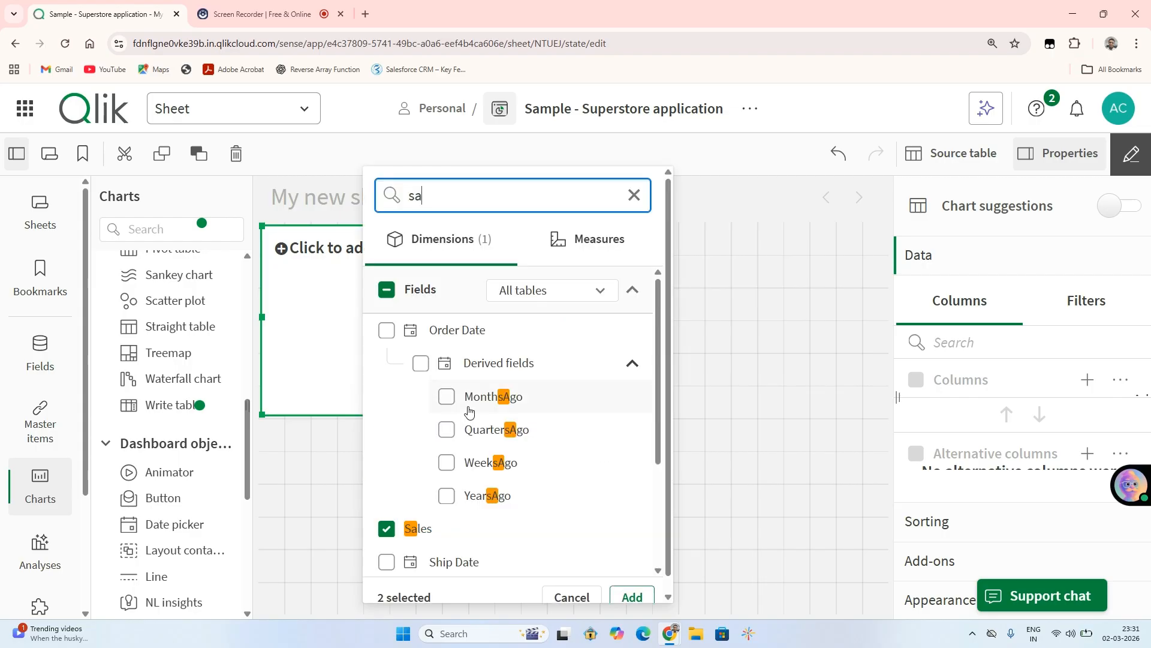
text(profit)
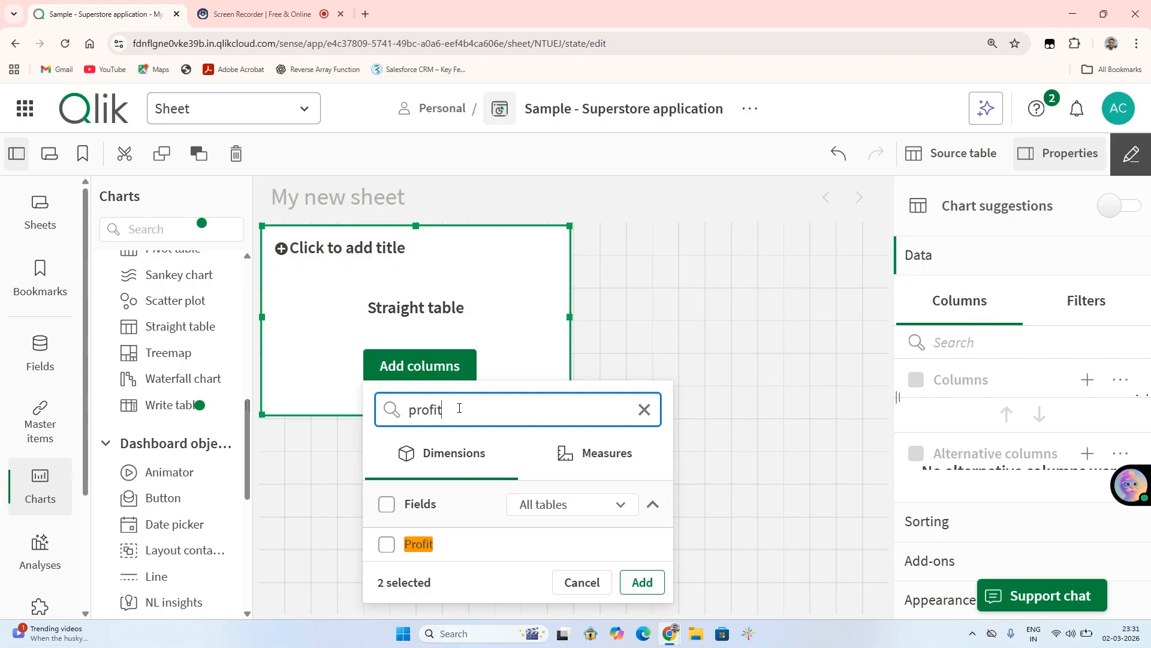
click(386, 544)
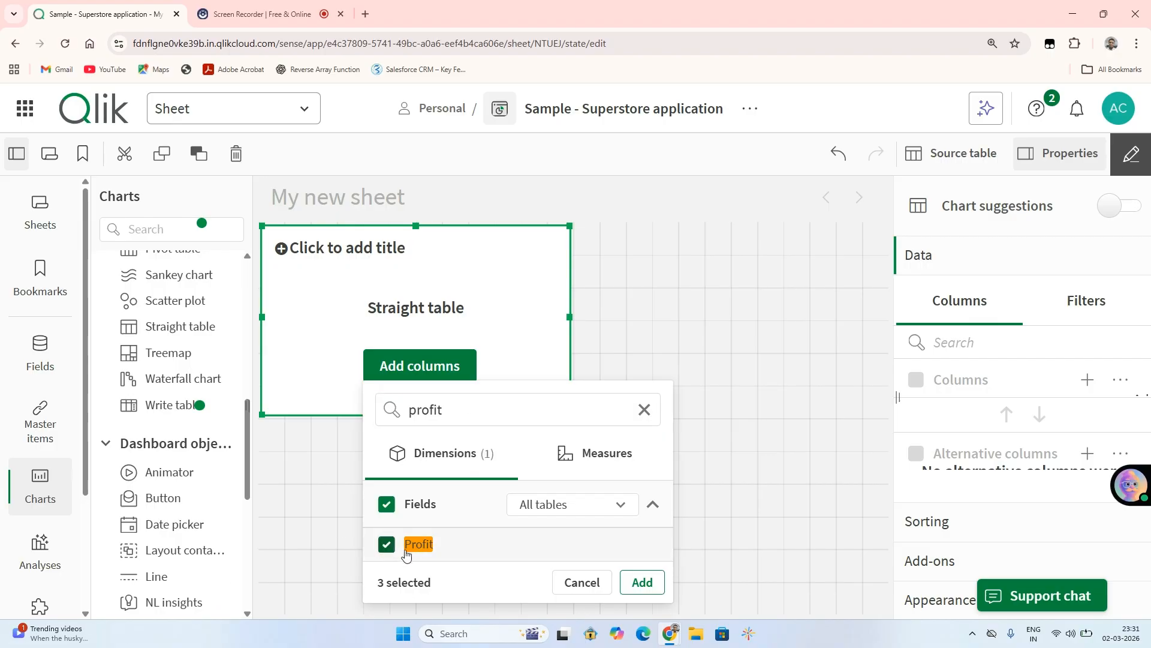
click(640, 583)
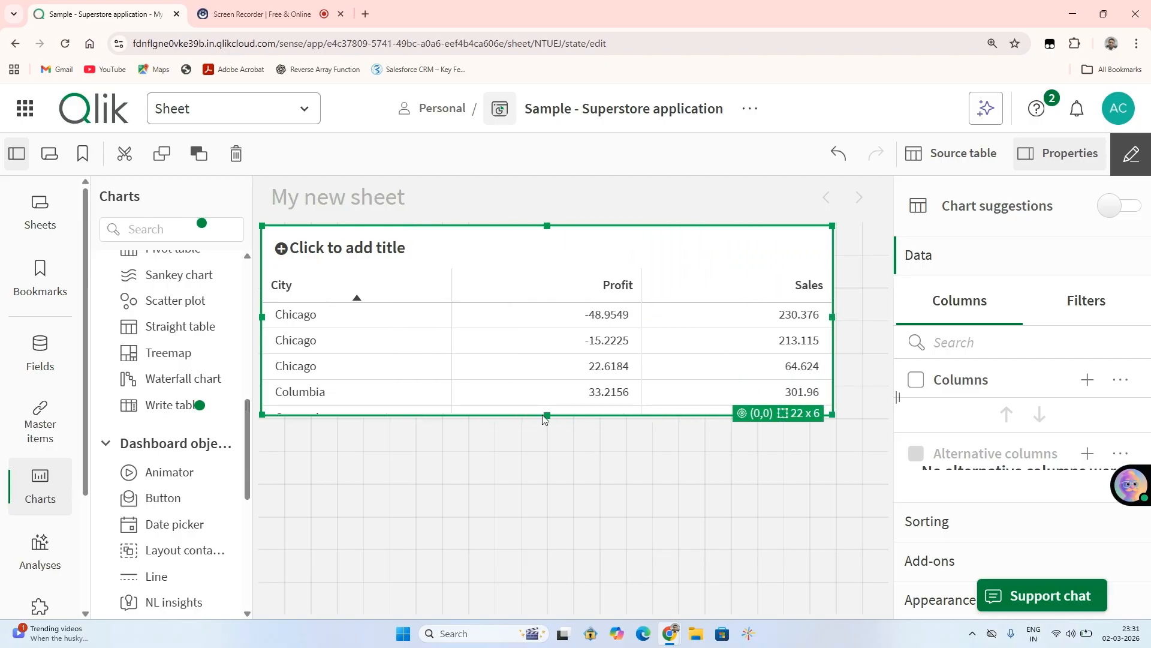
Extend the table downward to 12 grid rows and title it Sales_Analysis.
drag(544, 418, 546, 611)
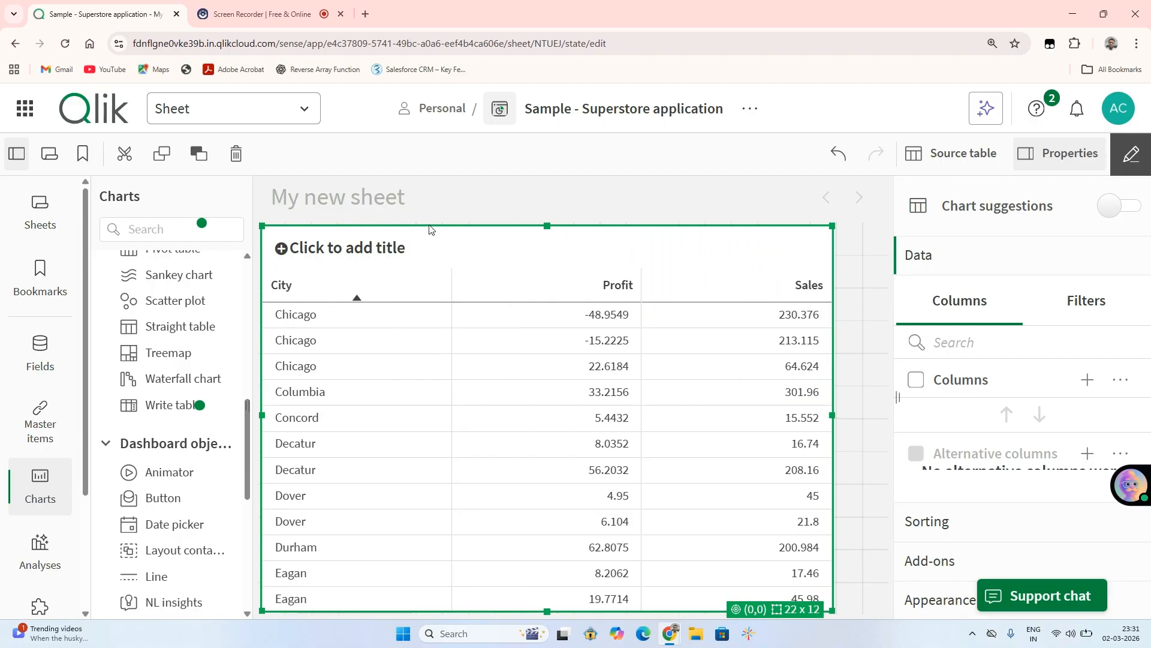
click(376, 247)
text(S)
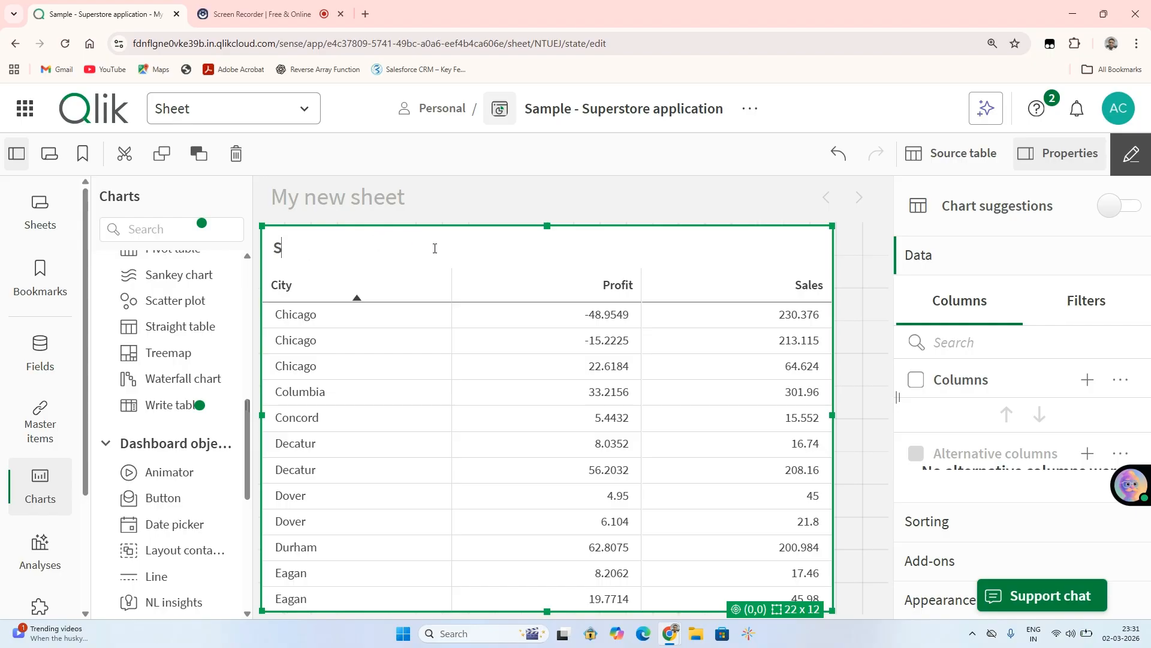
text(ales_Analysis)
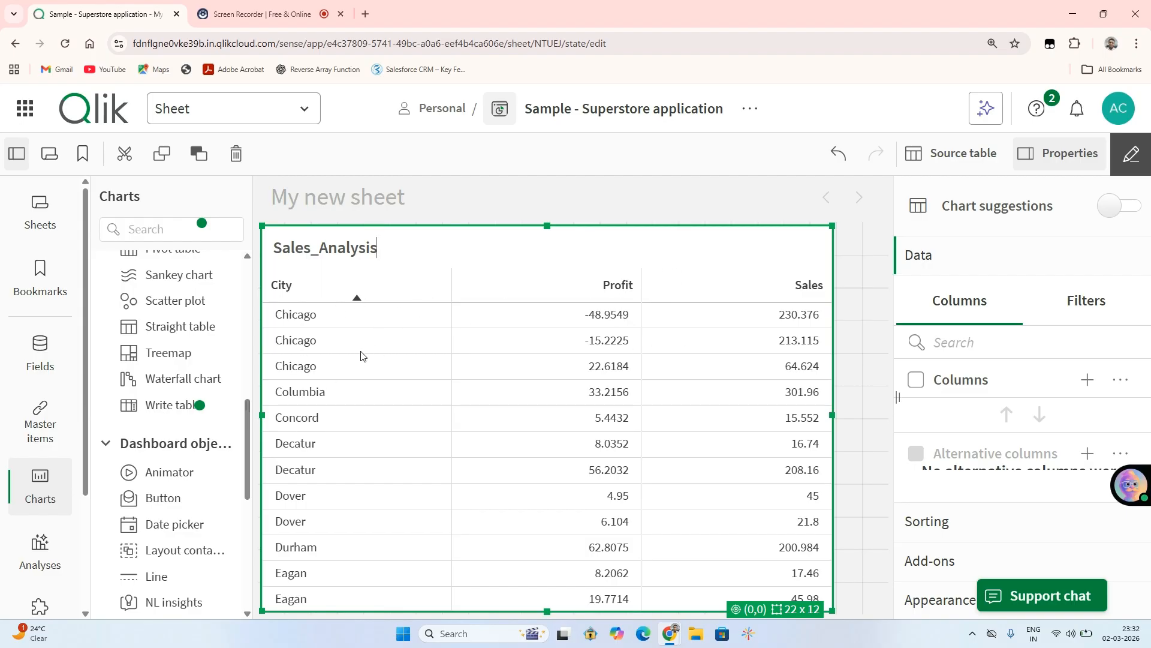
mouse_move(833, 415)
mouse_down()
mouse_move(854, 418)
mouse_move(841, 417)
mouse_up()
Start a new single master dimension and name it Profit/Loss %.
click(40, 430)
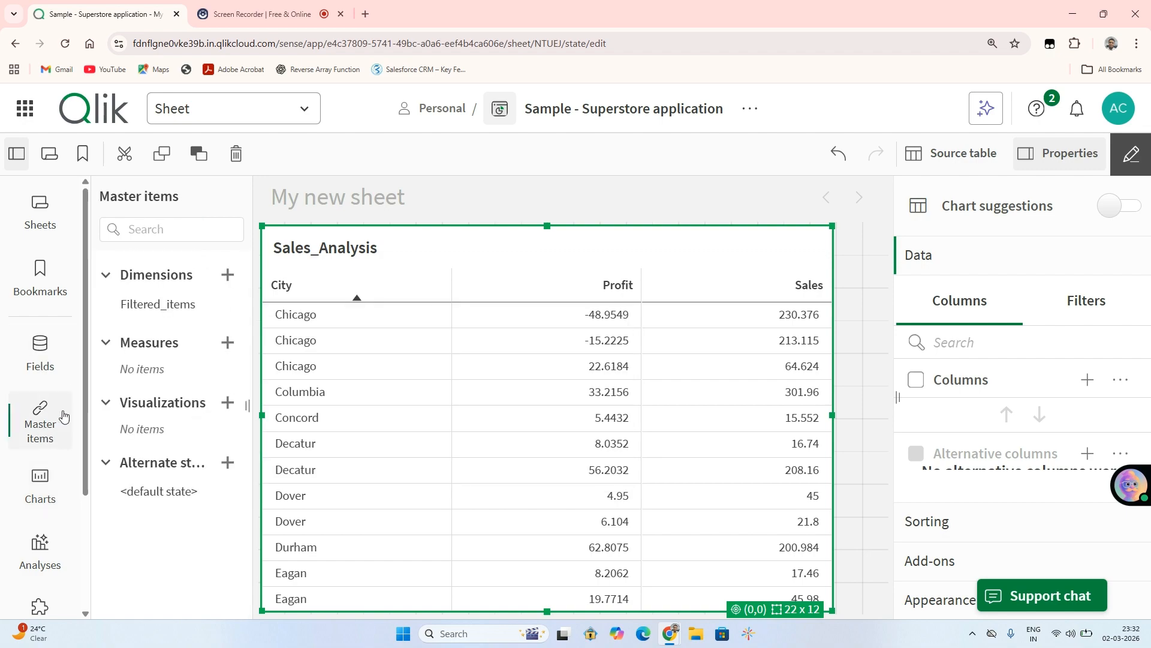
click(227, 275)
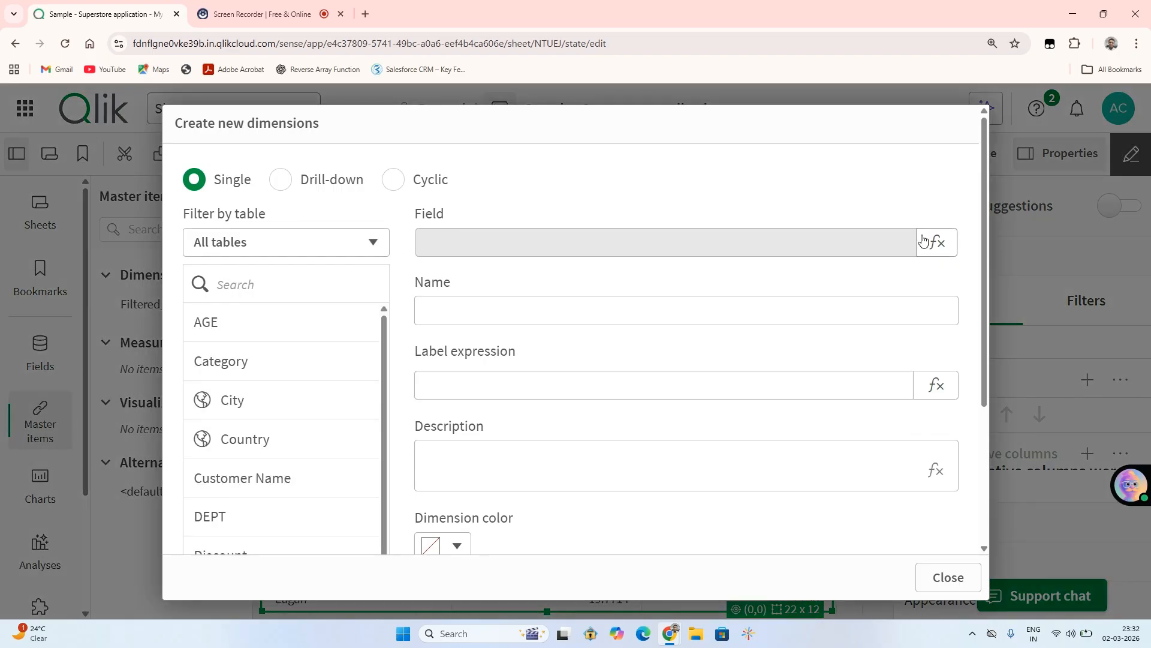
click(593, 311)
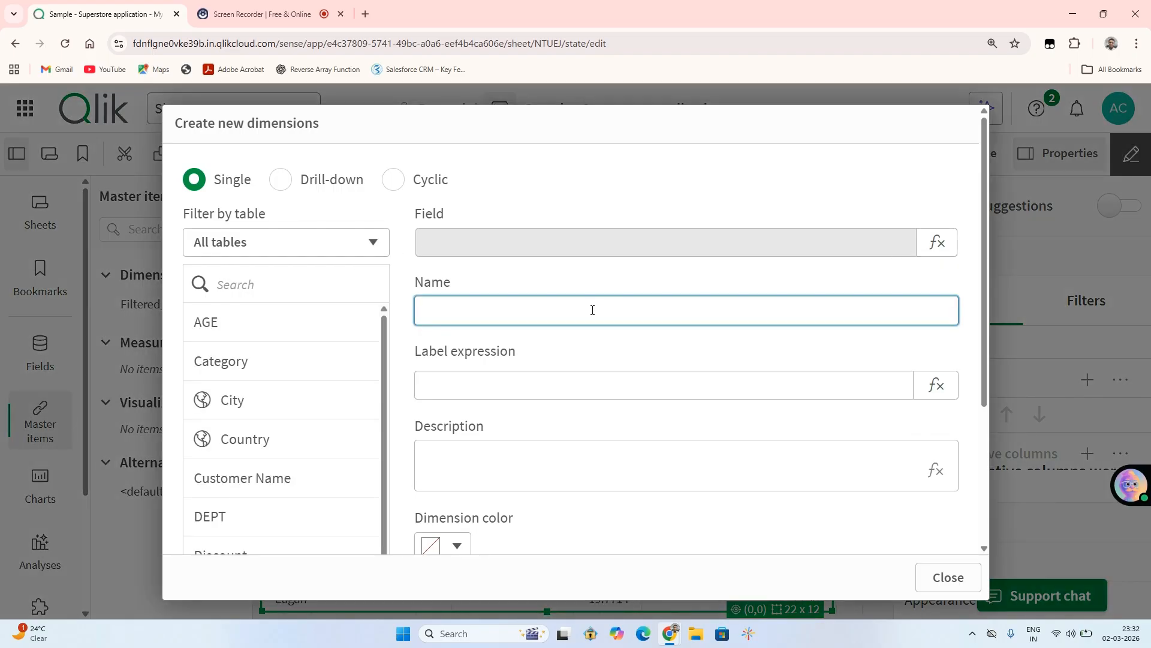
text(Profit/Loss %)
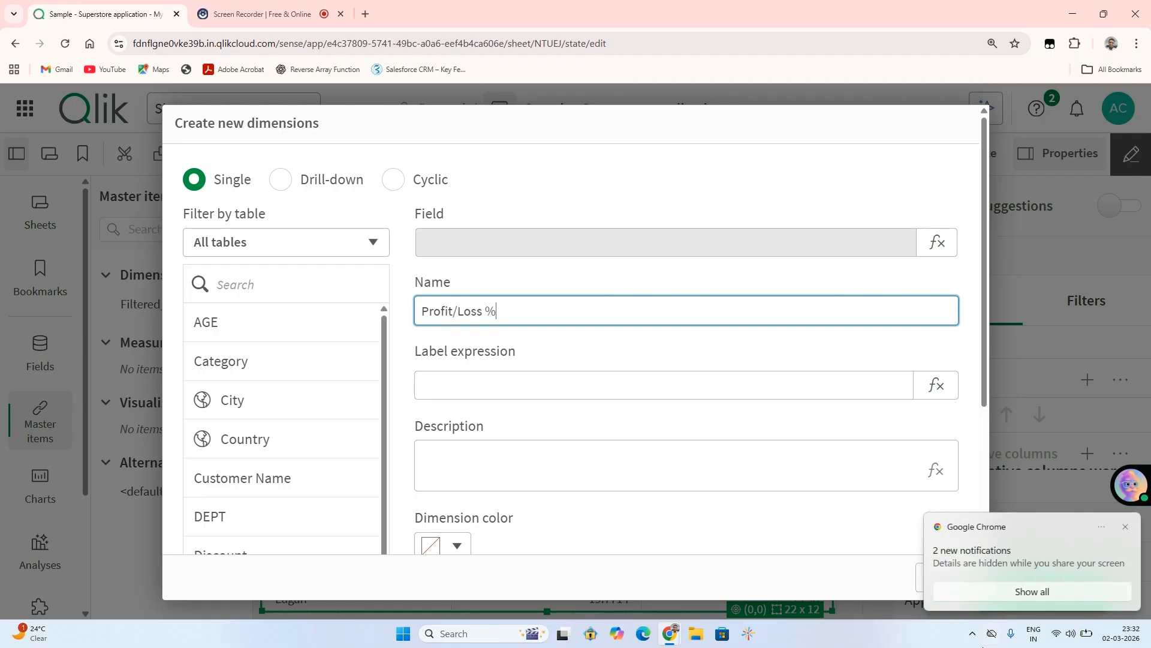
click(1130, 528)
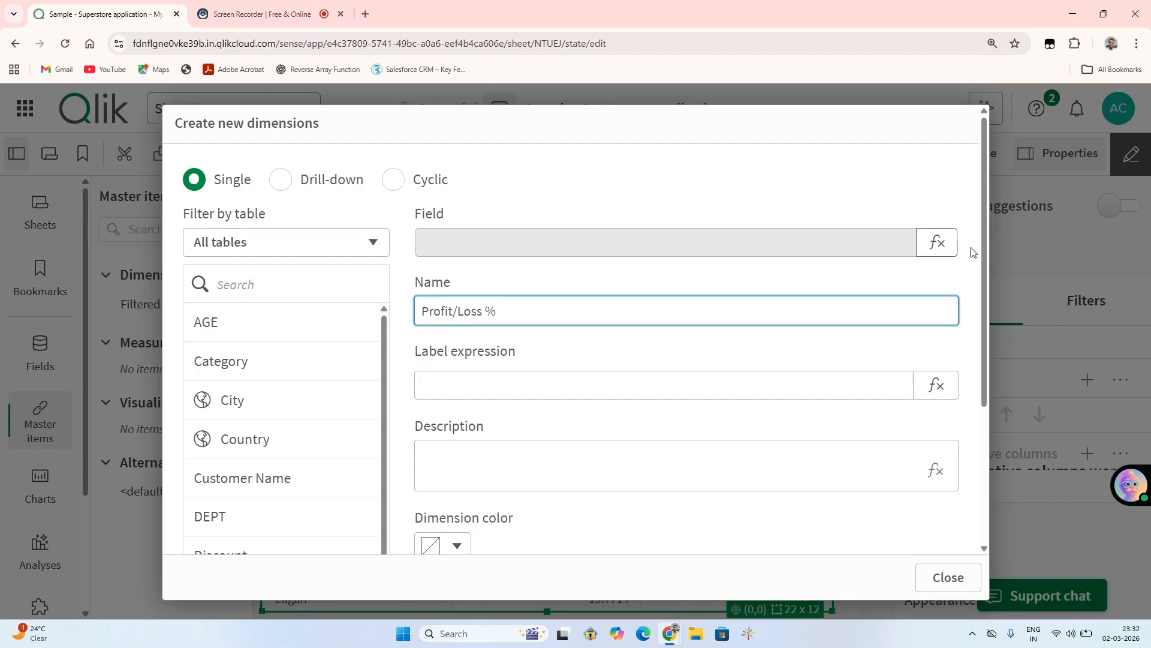
Enter =[profit]/Sales as the new dimension's field expression, taking Sales from the suggested fields.
click(1009, 246)
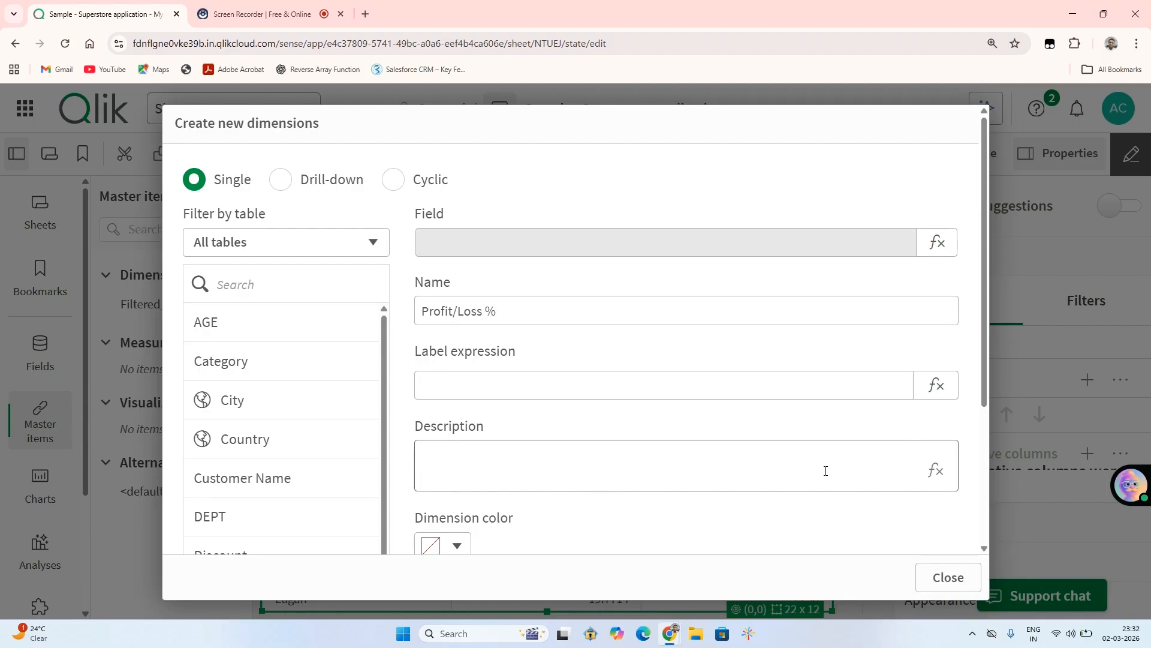
click(931, 240)
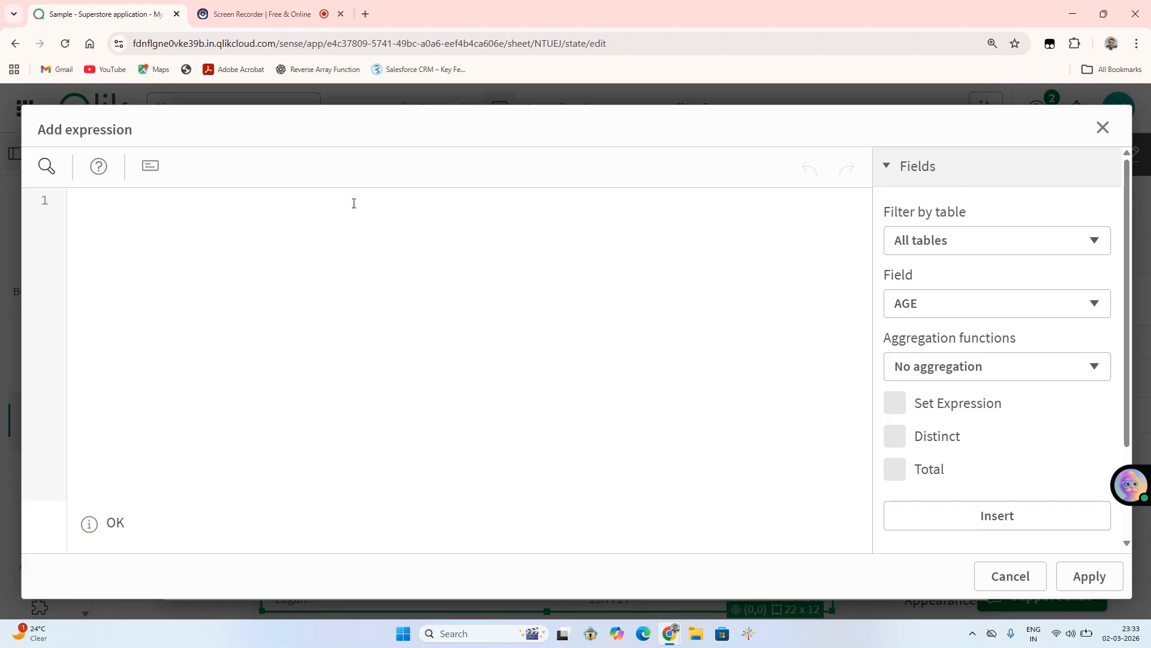
text(=)
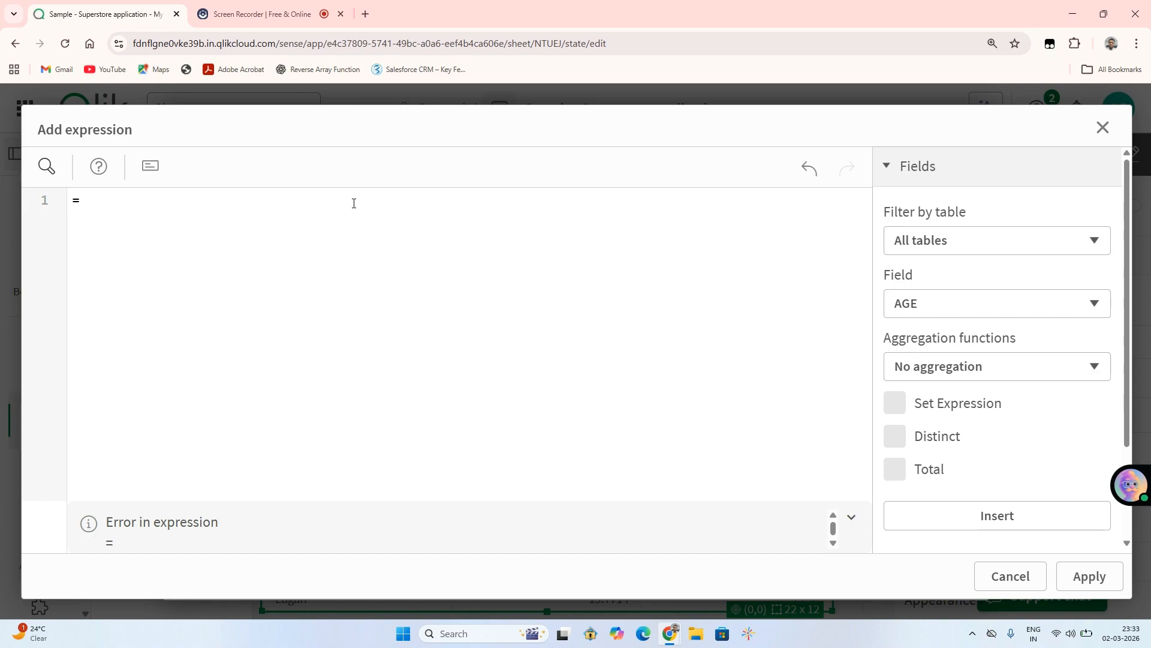
text([])
text(profit)
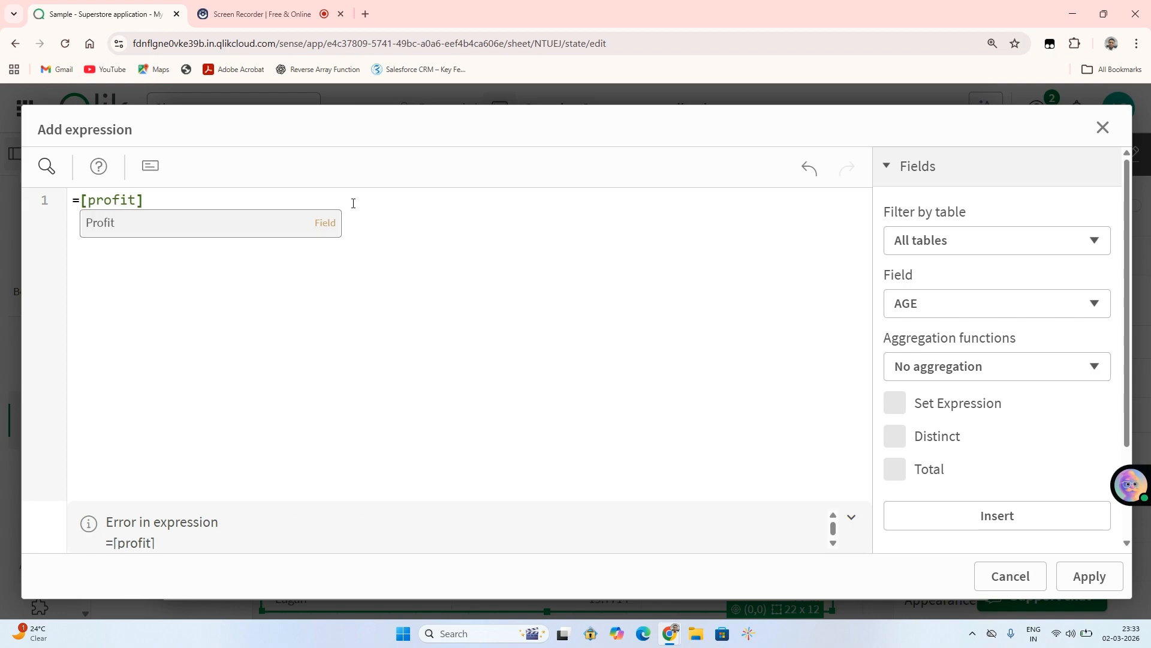
text(/)
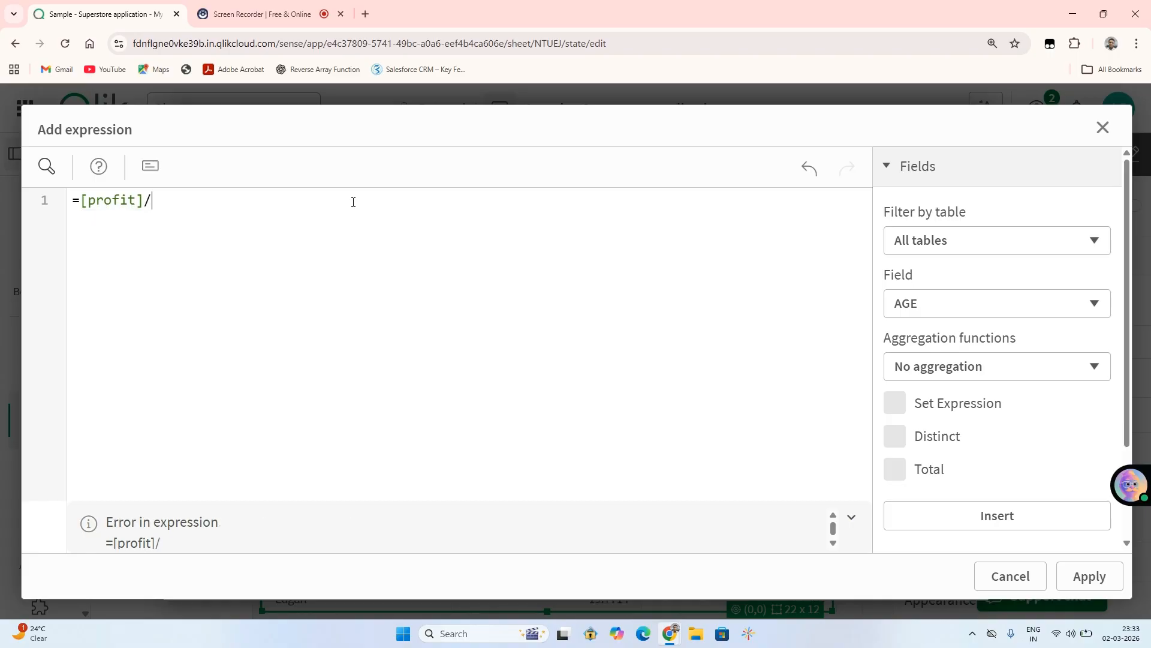
text([]sales)
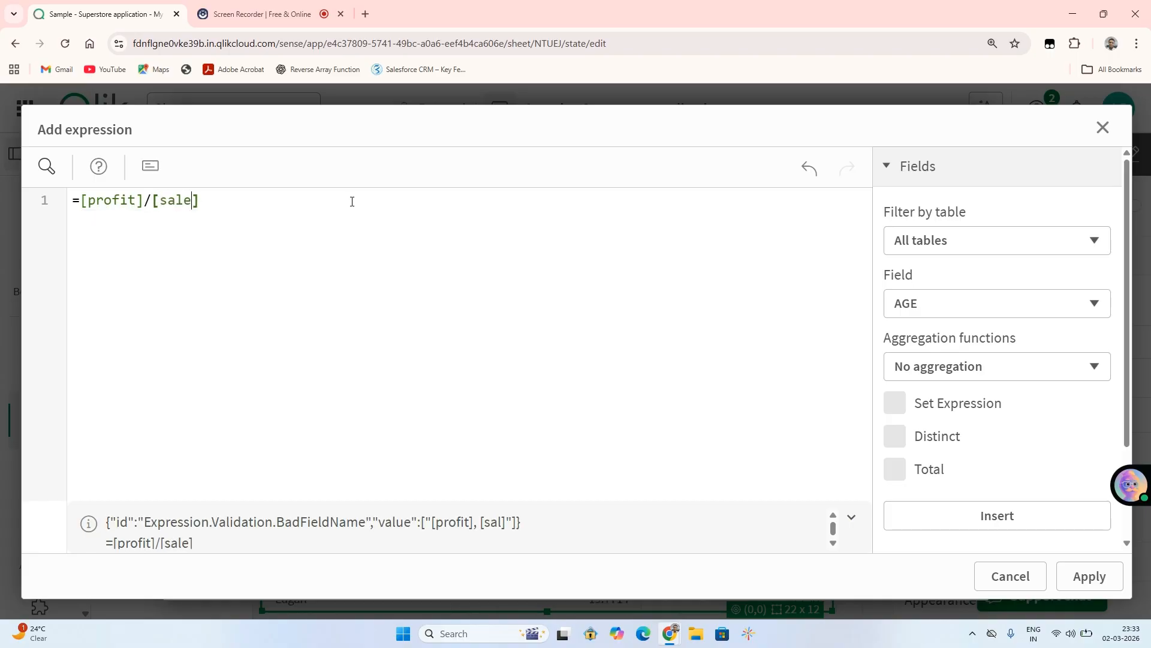
text())
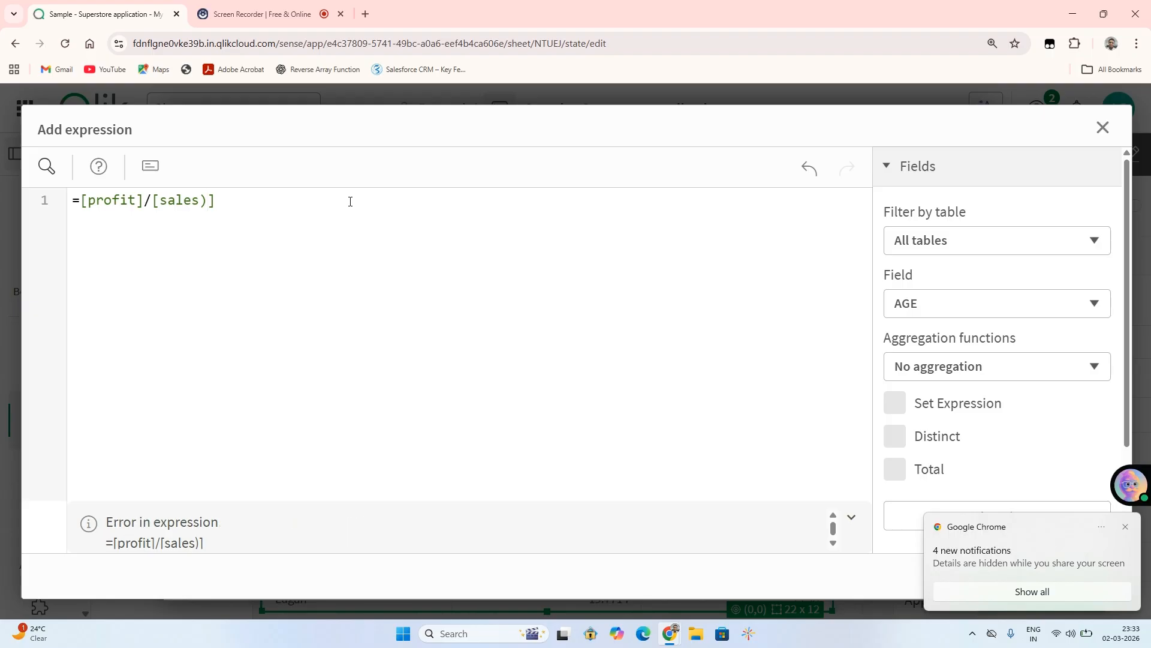
key(BackSpace)
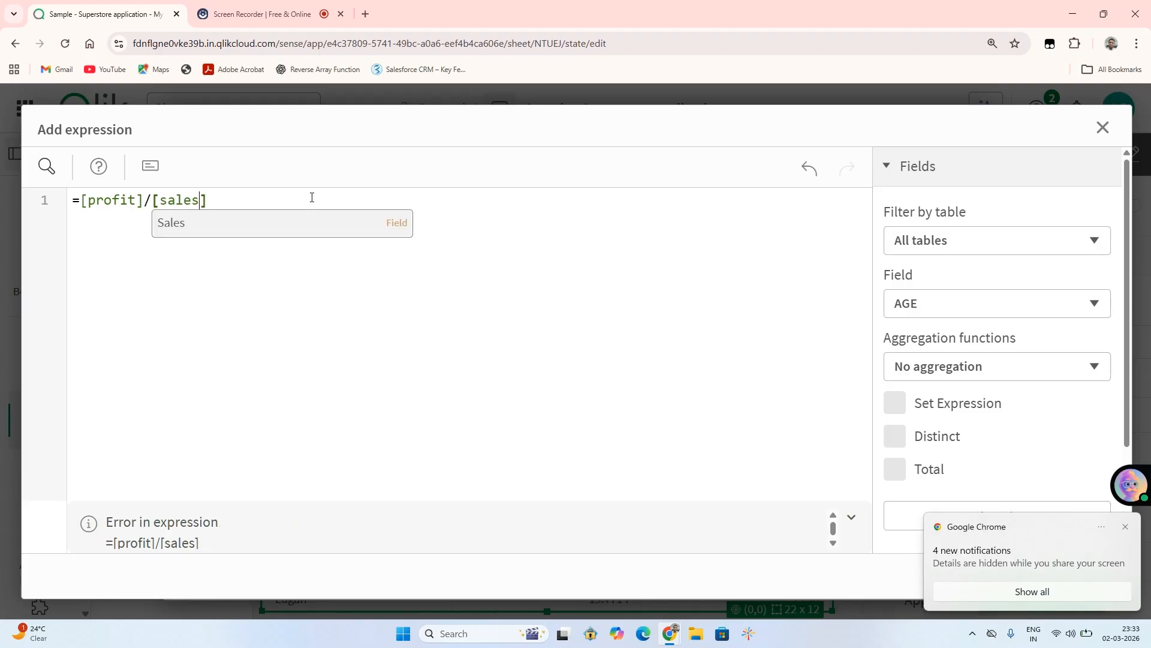
text())
key(BackSpace)
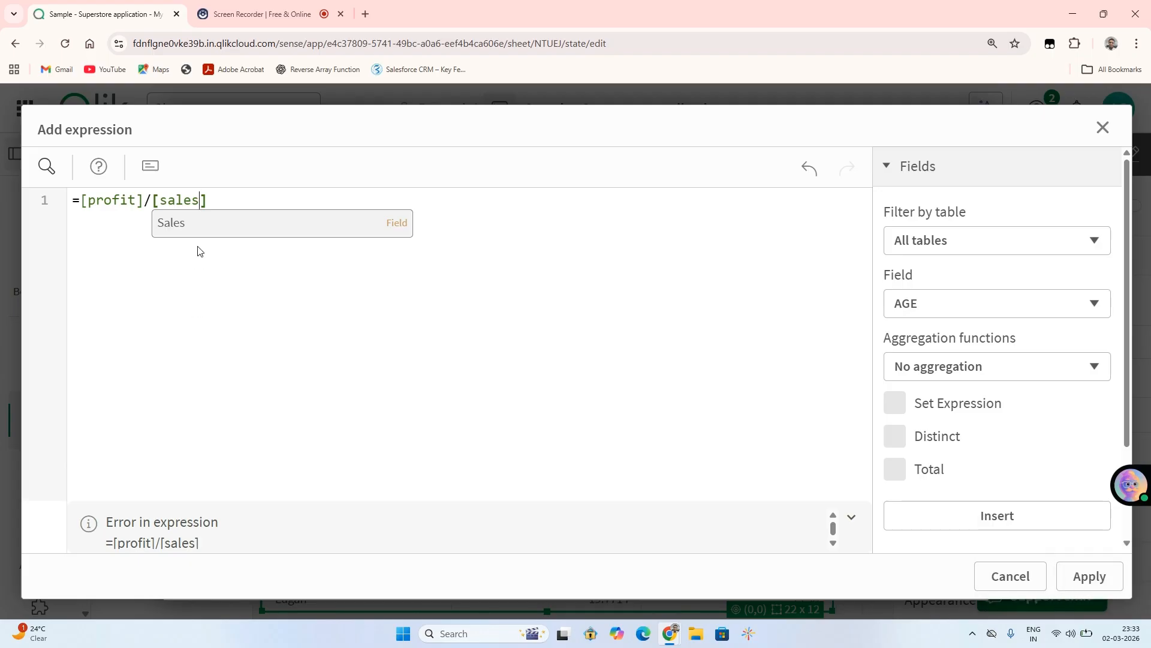
click(201, 223)
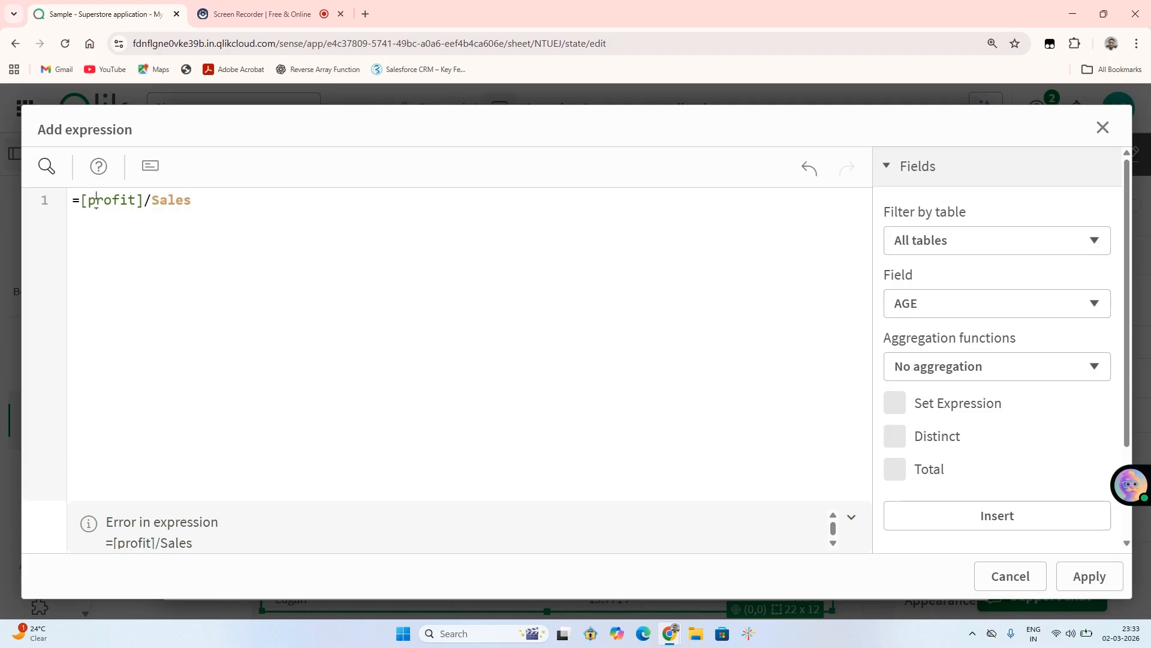
Correct the dimension expression to =[Profit]/[Sales], capitalizing Profit and enclosing Sales in square brackets.
click(95, 202)
key(BackSpace)
text(P)
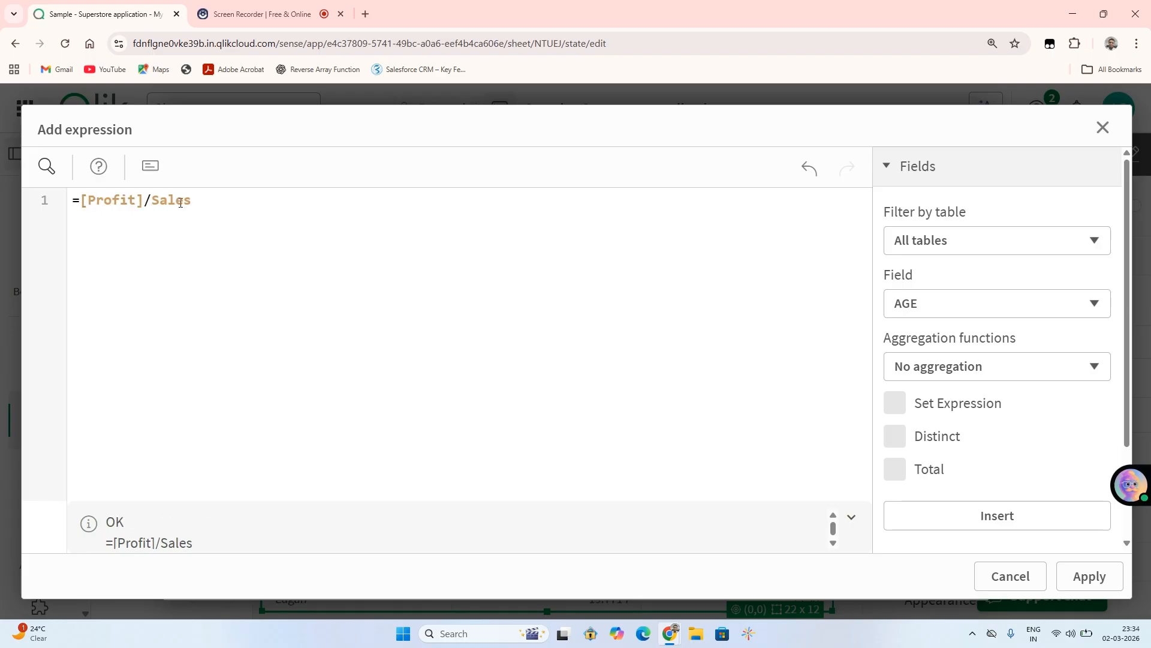
text(])
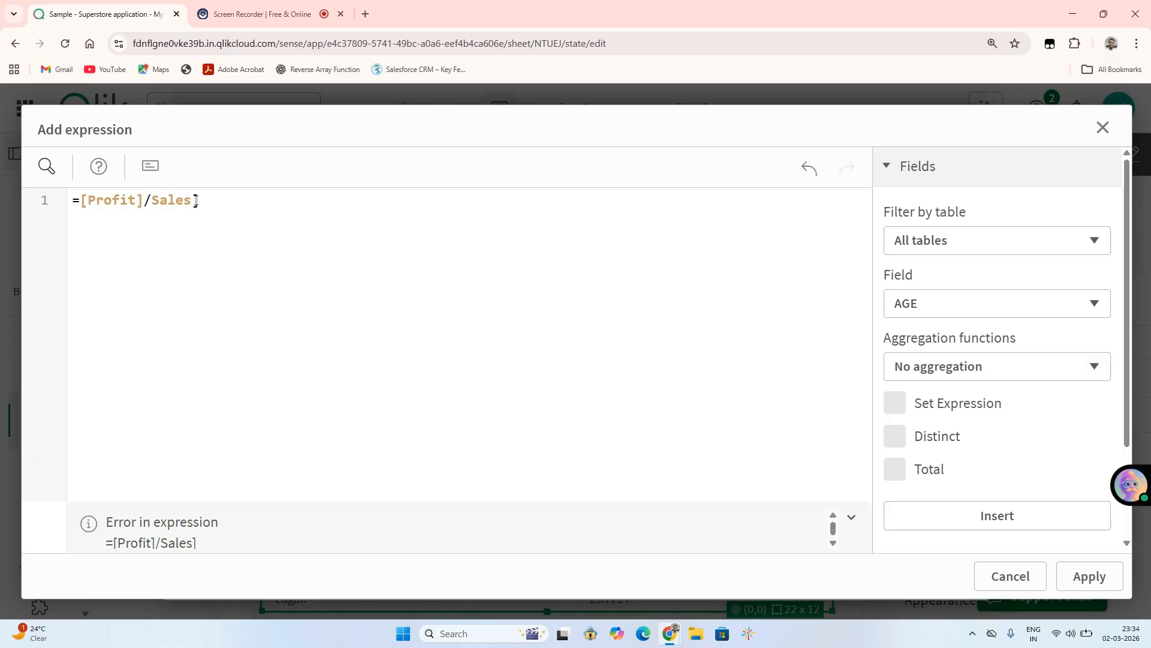
key(Left)
key(Left)
key(Left)
key(Left)
key(Left)
key(Left)
text([)
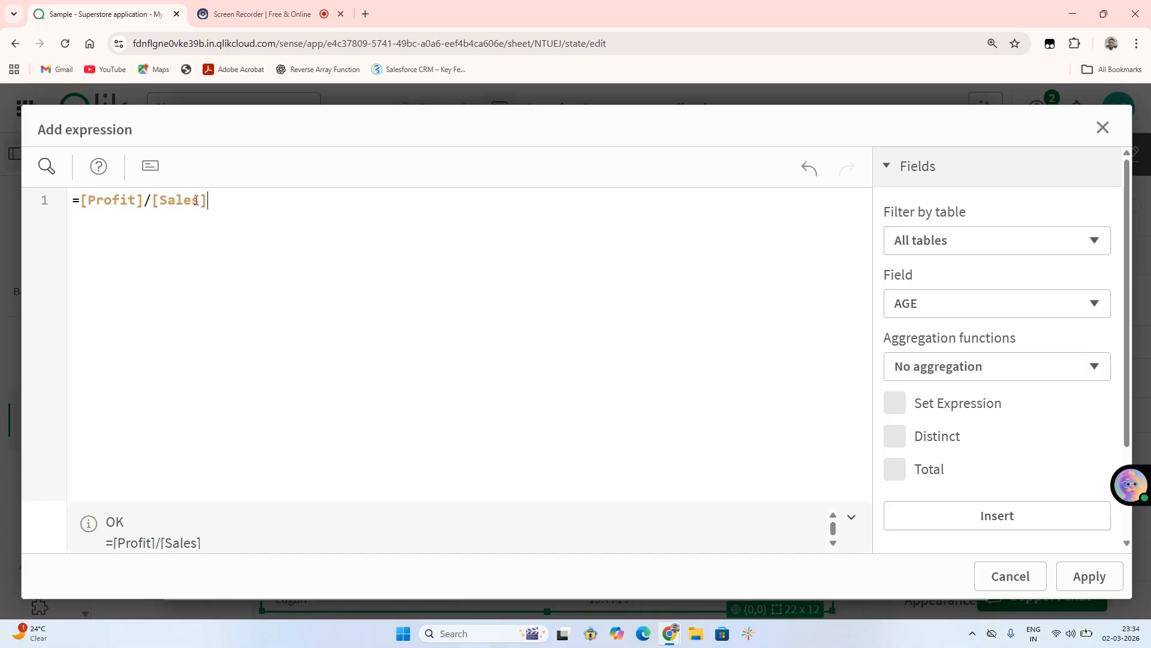
Multiply the parenthesized ratio by 100 so the expression is =([Profit]/[Sales])*100, and apply it.
key(End)
text(*100)
text())
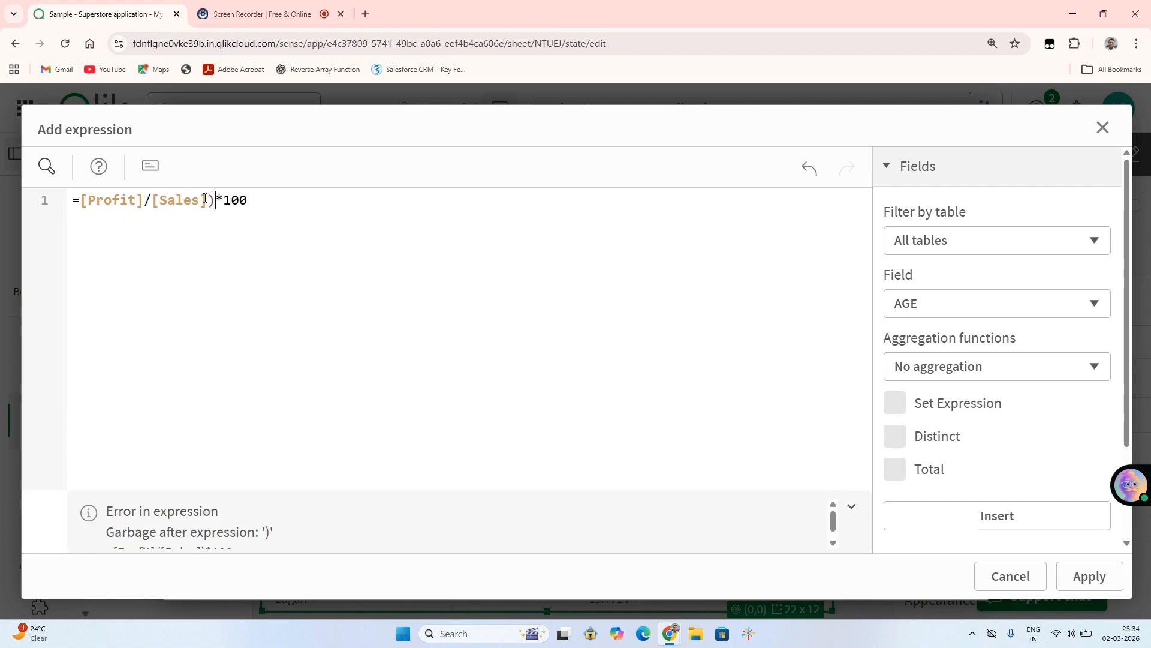
click(81, 200)
text(()
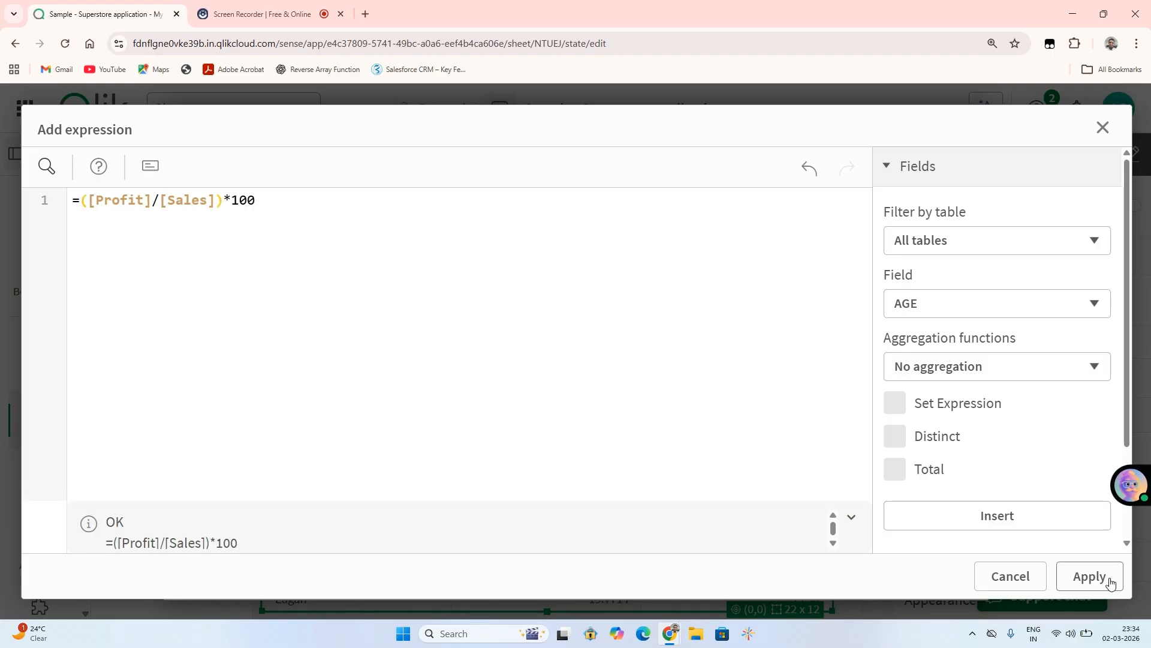
click(1088, 576)
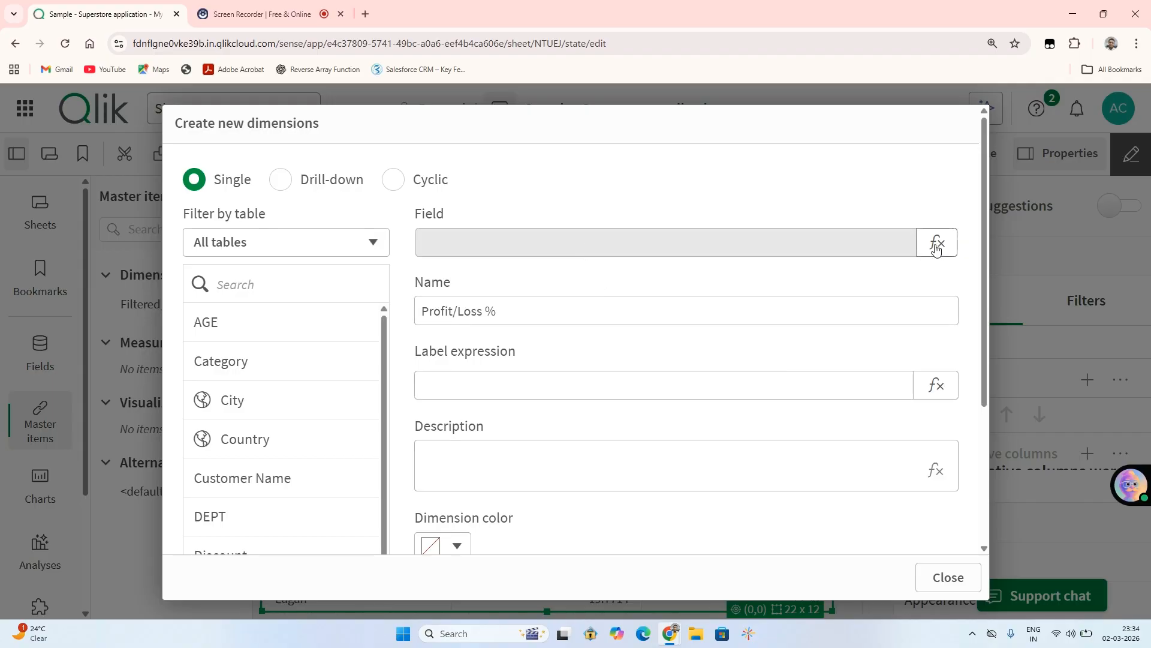
Create the Profit/Loss % master dimension and add it as a column to the Sales_Analysis table.
click(623, 393)
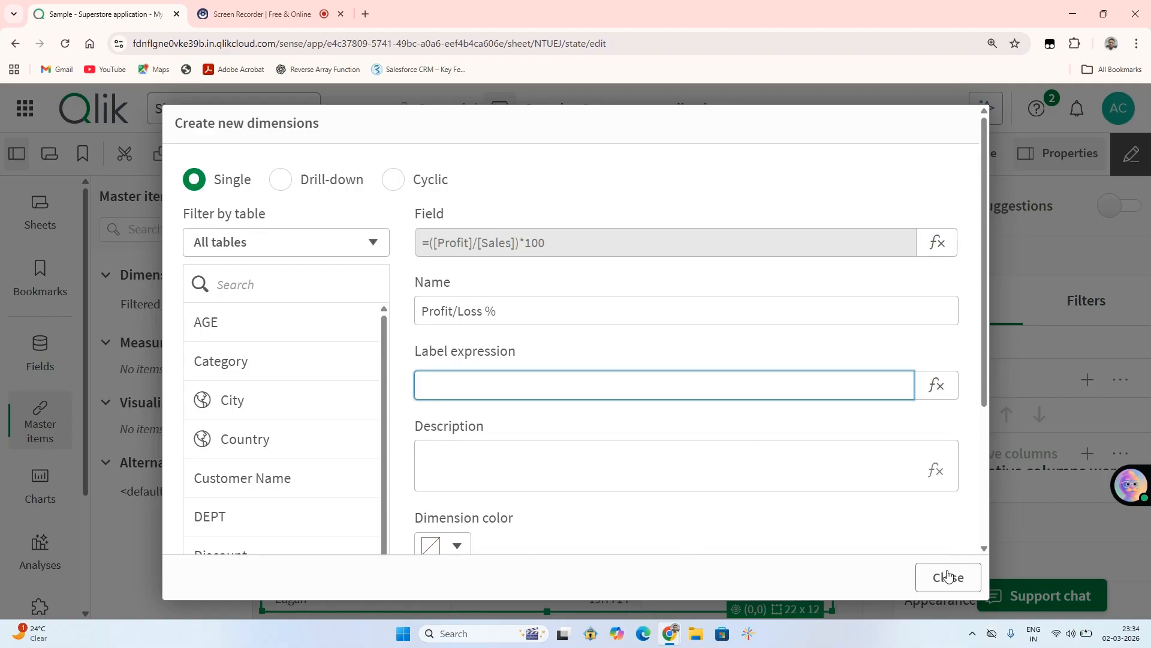
scroll(981, 391, down, 5)
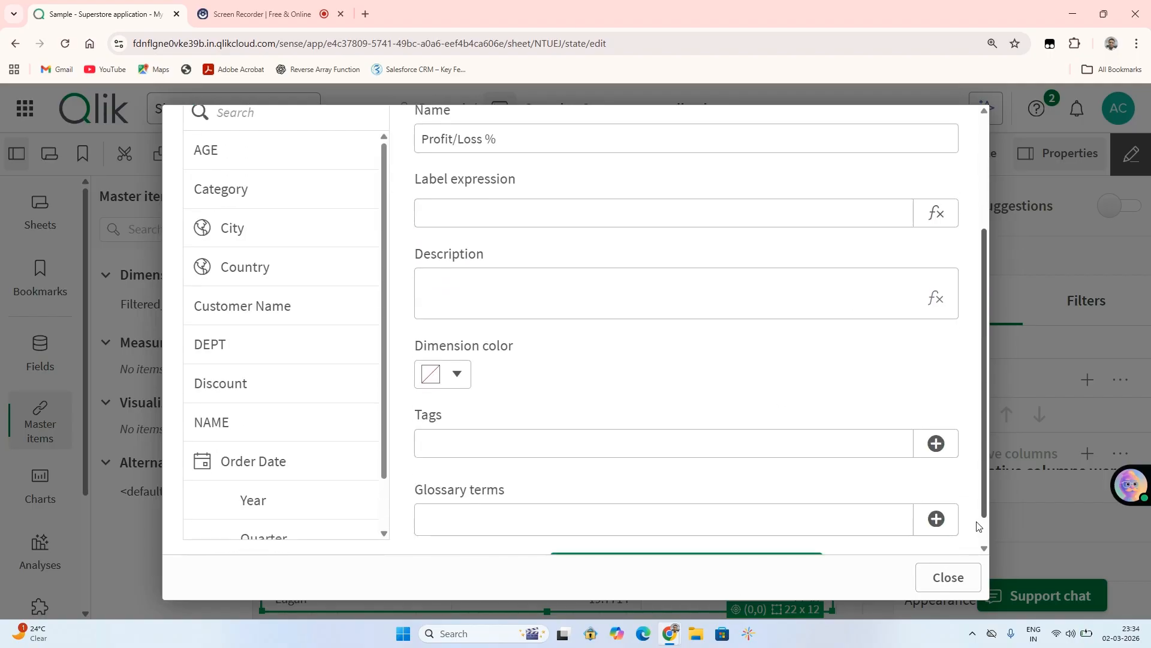
click(722, 530)
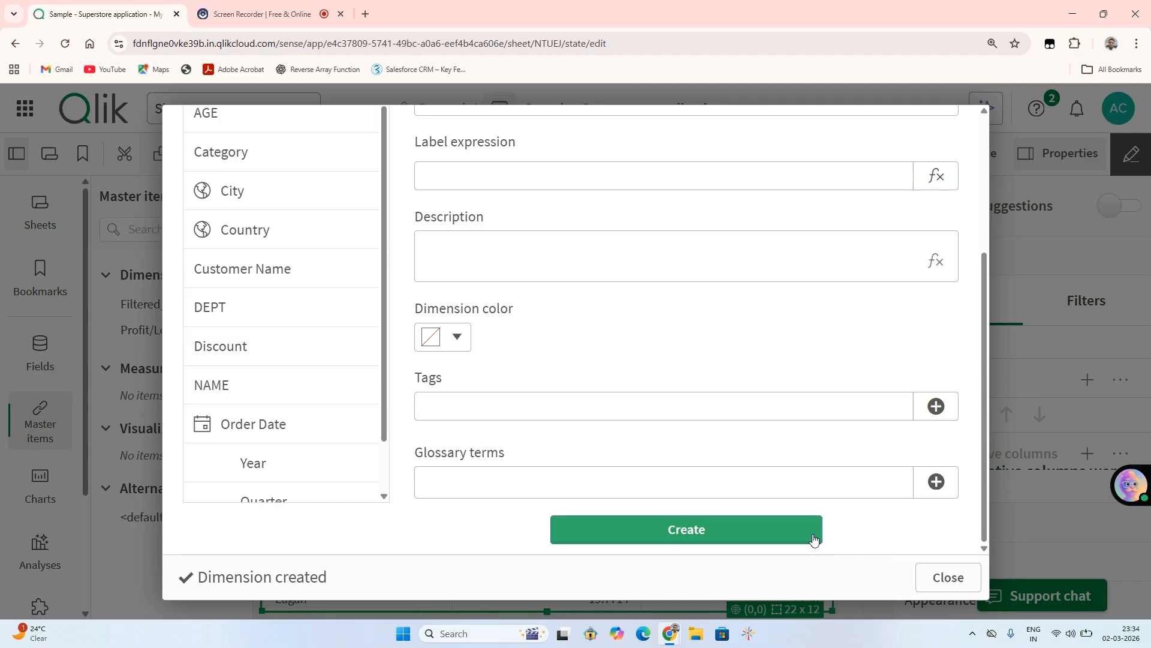
click(940, 575)
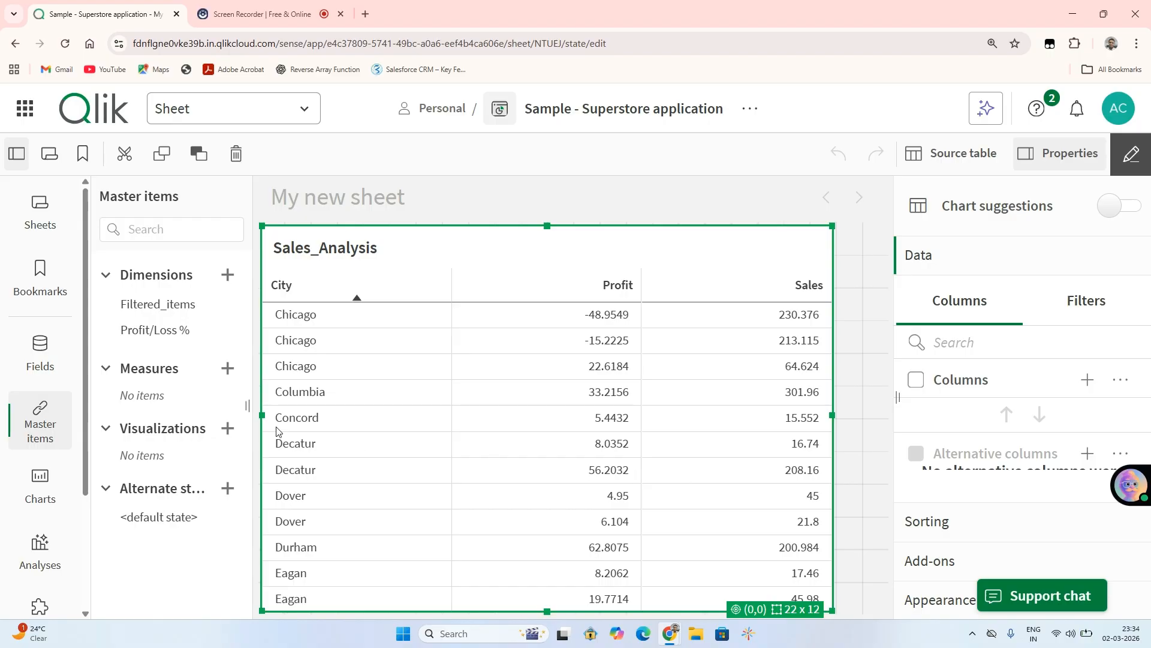
drag(159, 330, 405, 340)
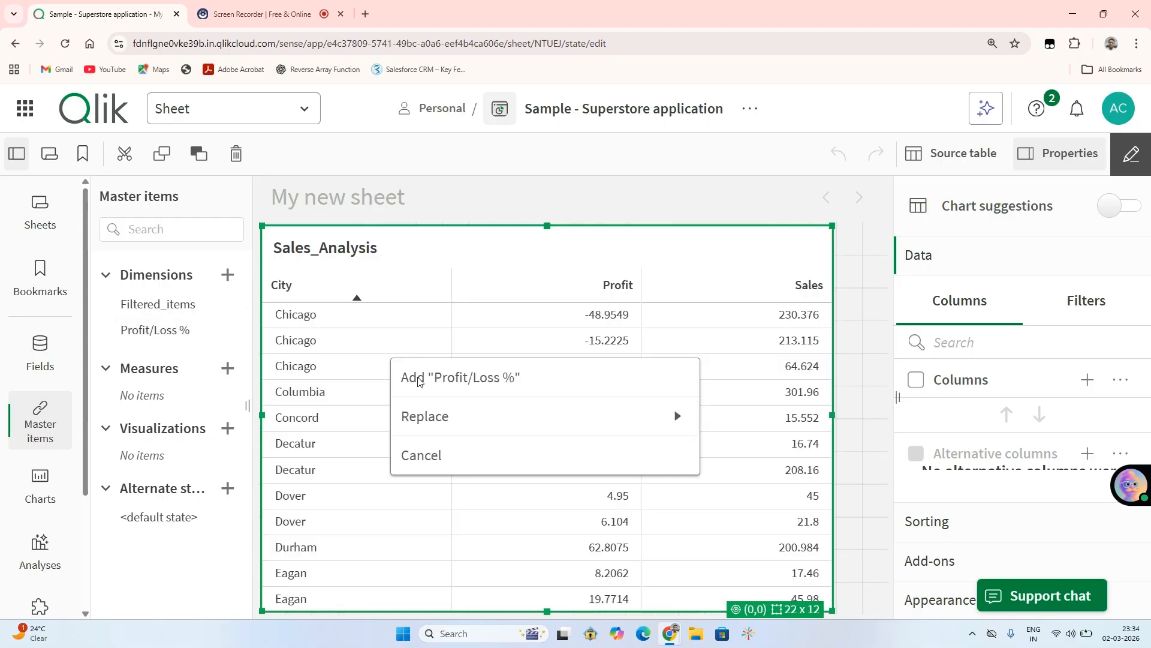
click(452, 390)
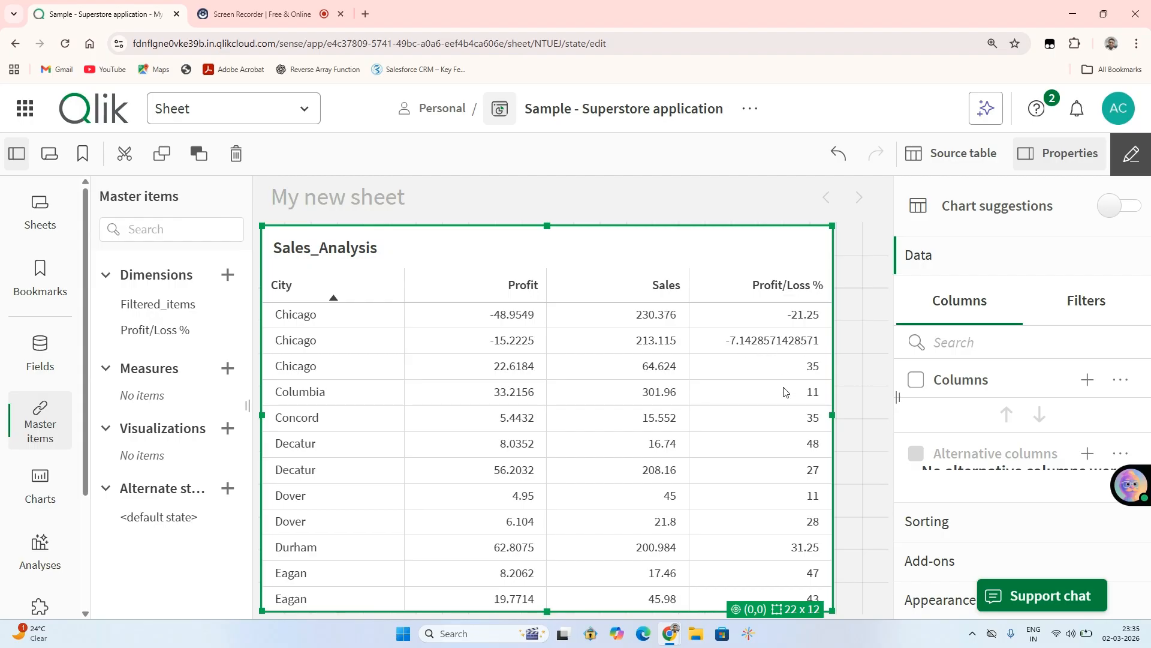
Edit the Profit/Loss % master dimension's field expression and wrap the calculation in the Num function.
right_click(149, 339)
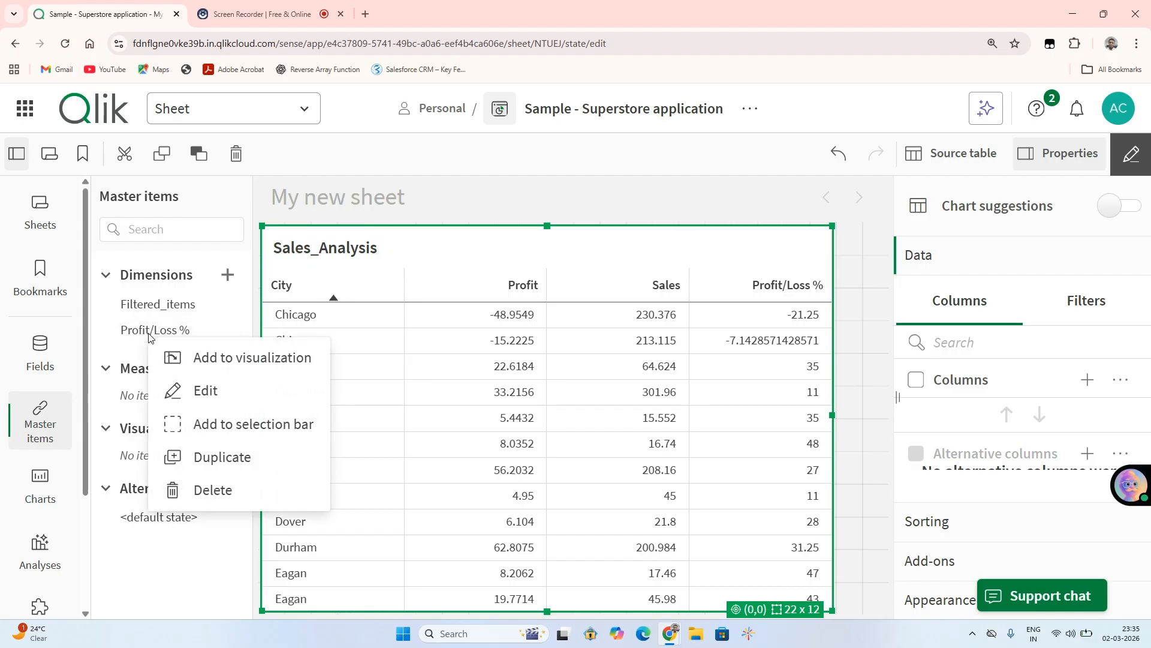
click(214, 400)
click(798, 436)
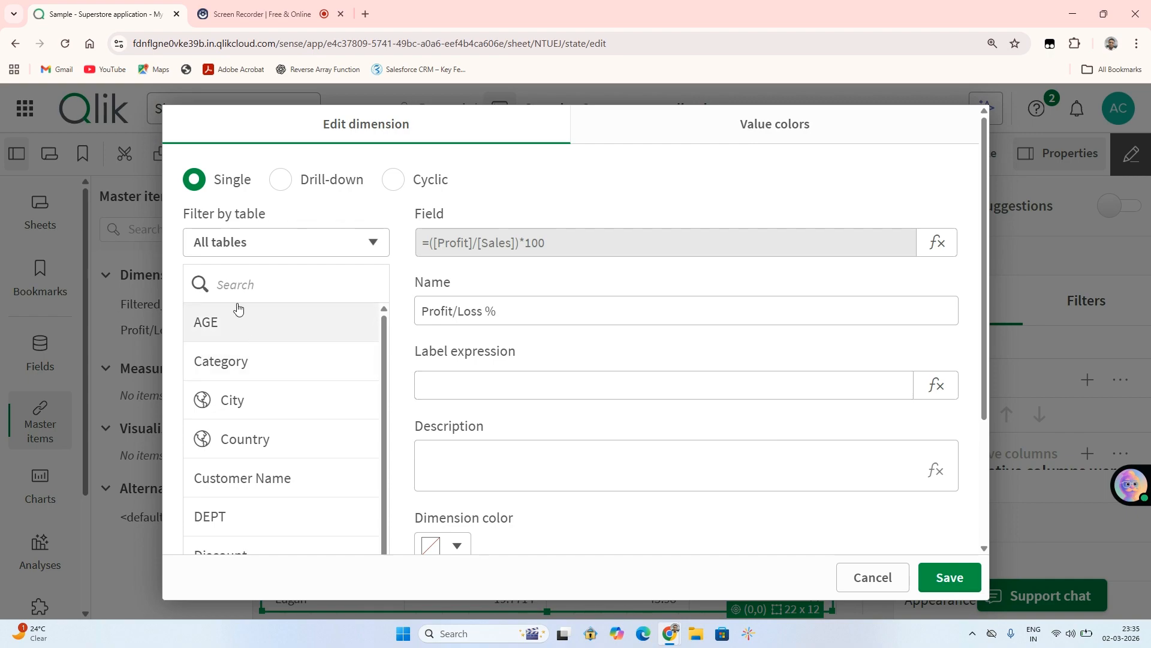
scroll(779, 337, down, 3)
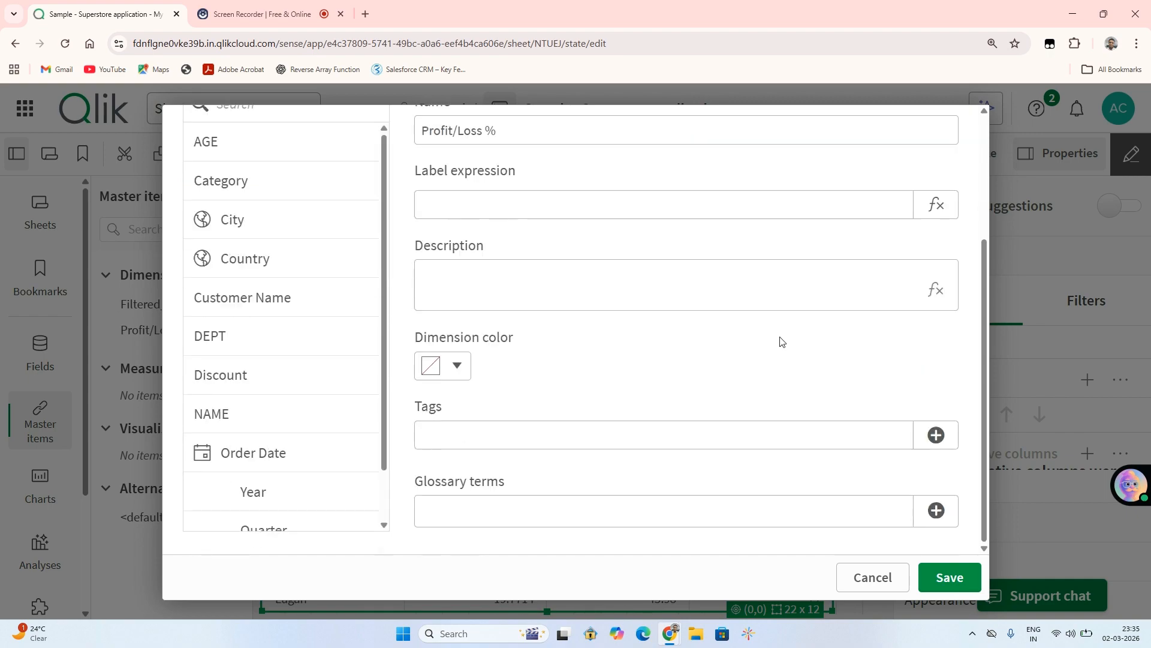
scroll(600, 420, up, 3)
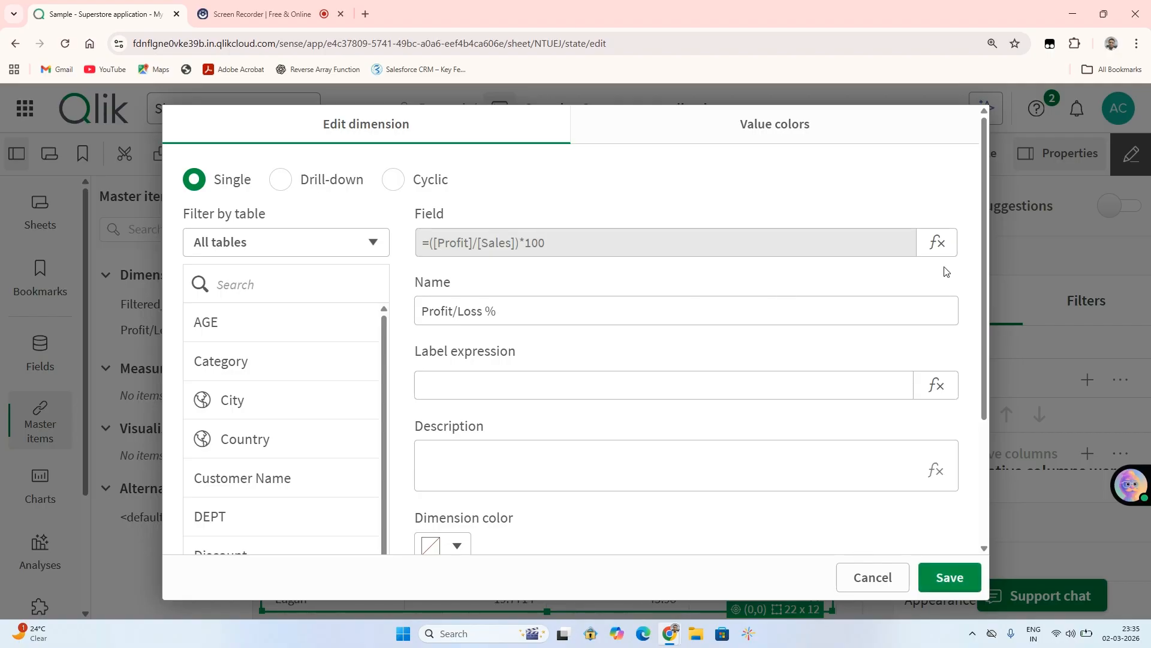
click(937, 248)
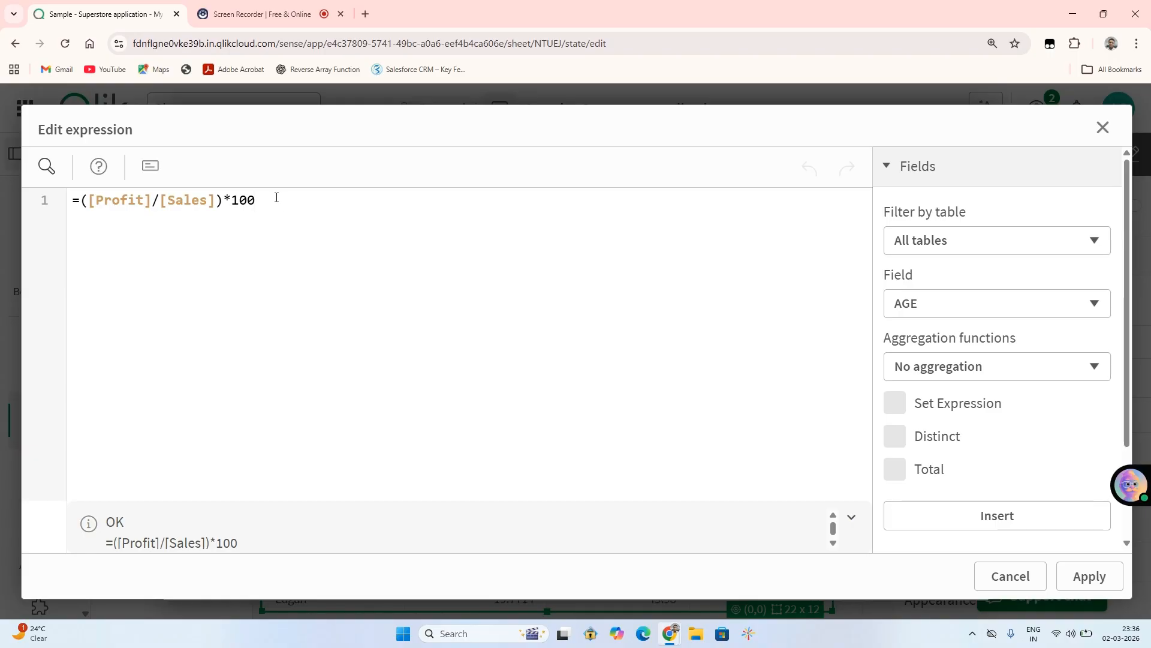
click(83, 201)
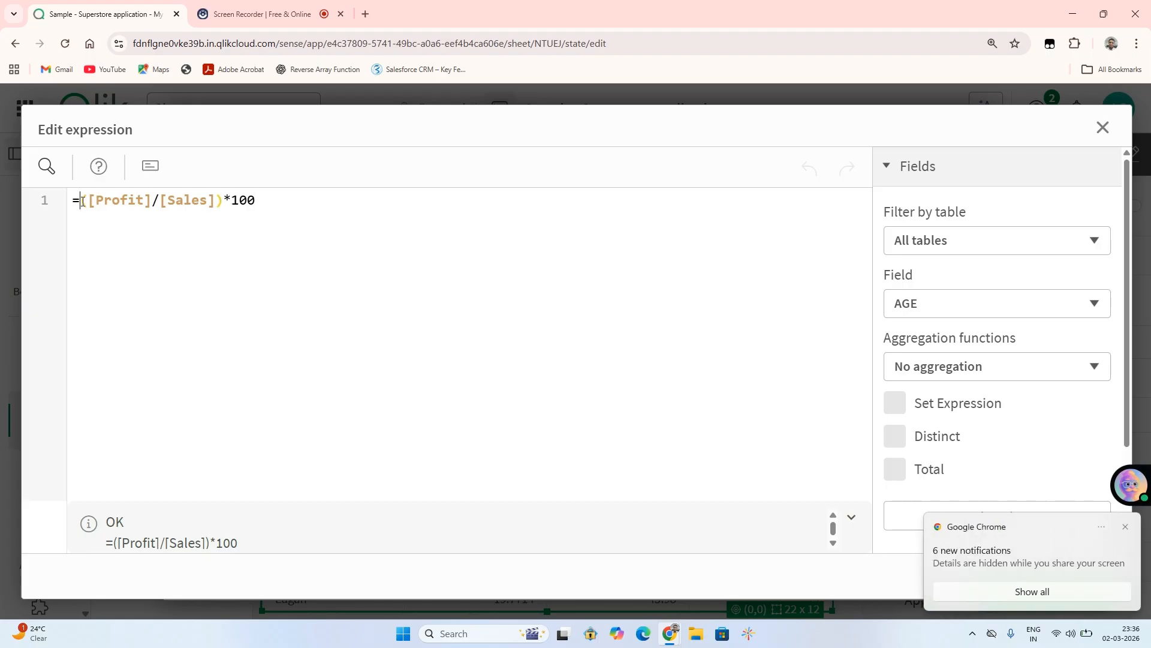
text(Num()
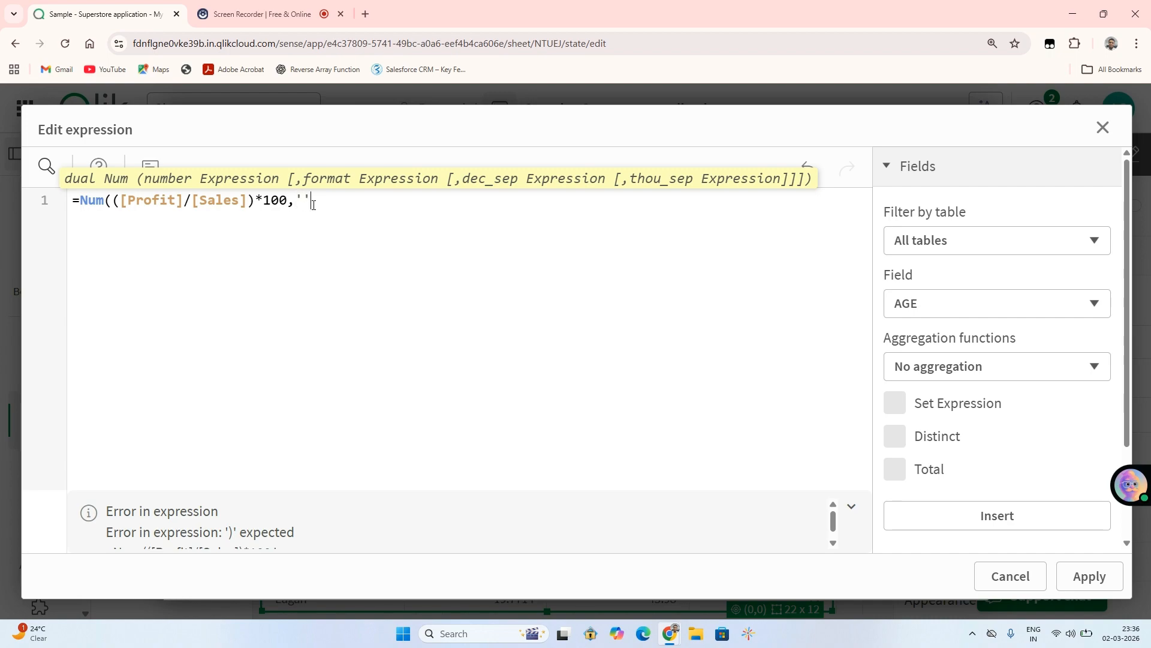
Give the Num function the format pattern '#,##0.00', apply the expression and save the dimension.
text(#,##0.00'))
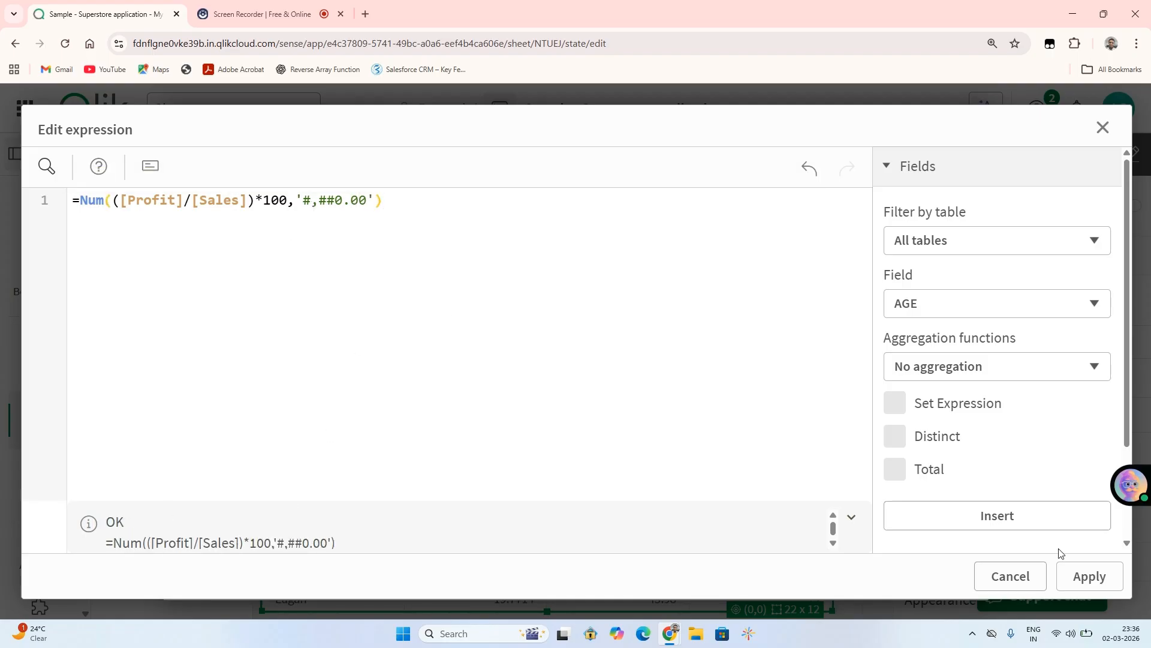
click(1088, 576)
click(959, 576)
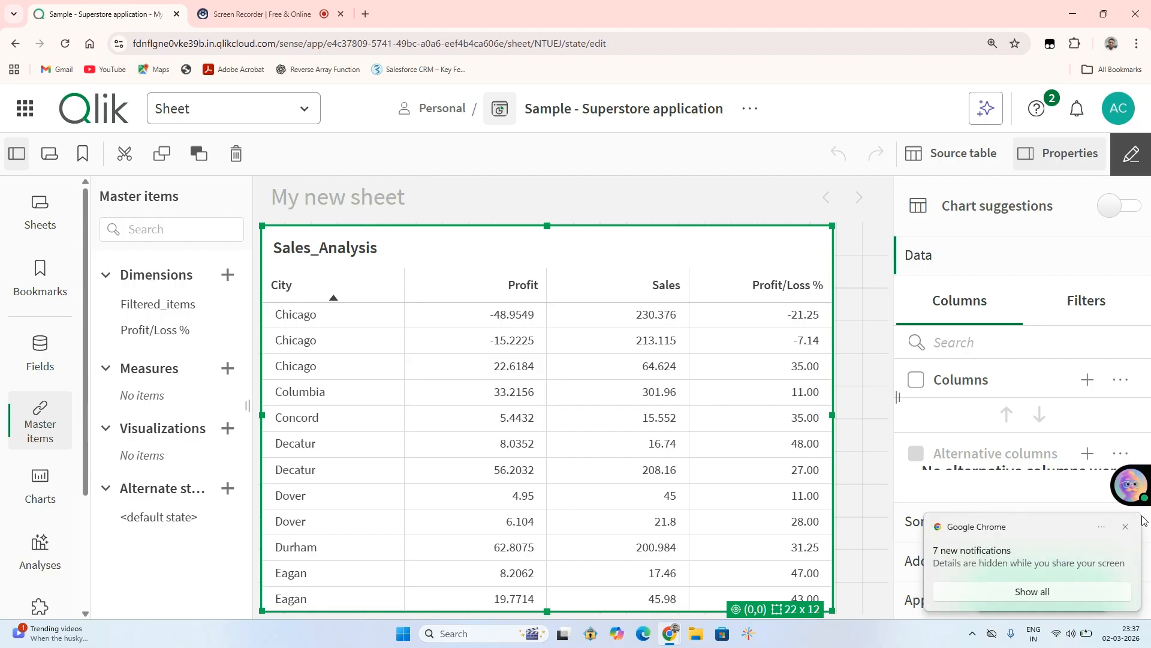
Dismiss the browser notification, start another new single master dimension and name it Profit/Loss.
click(1126, 529)
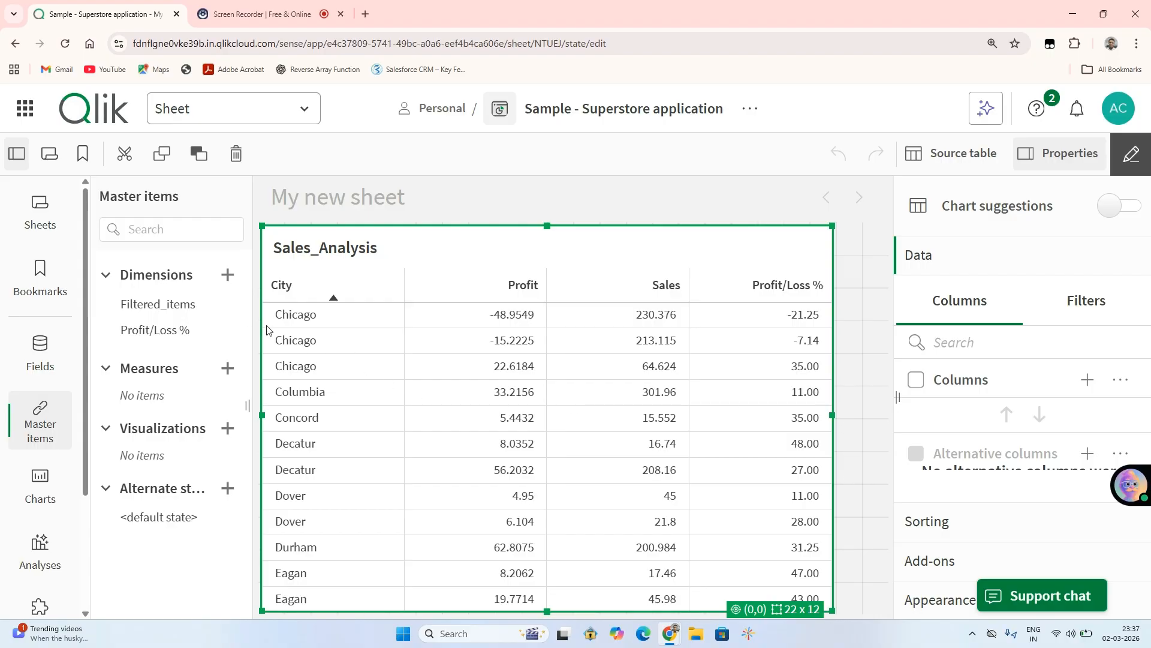
click(225, 279)
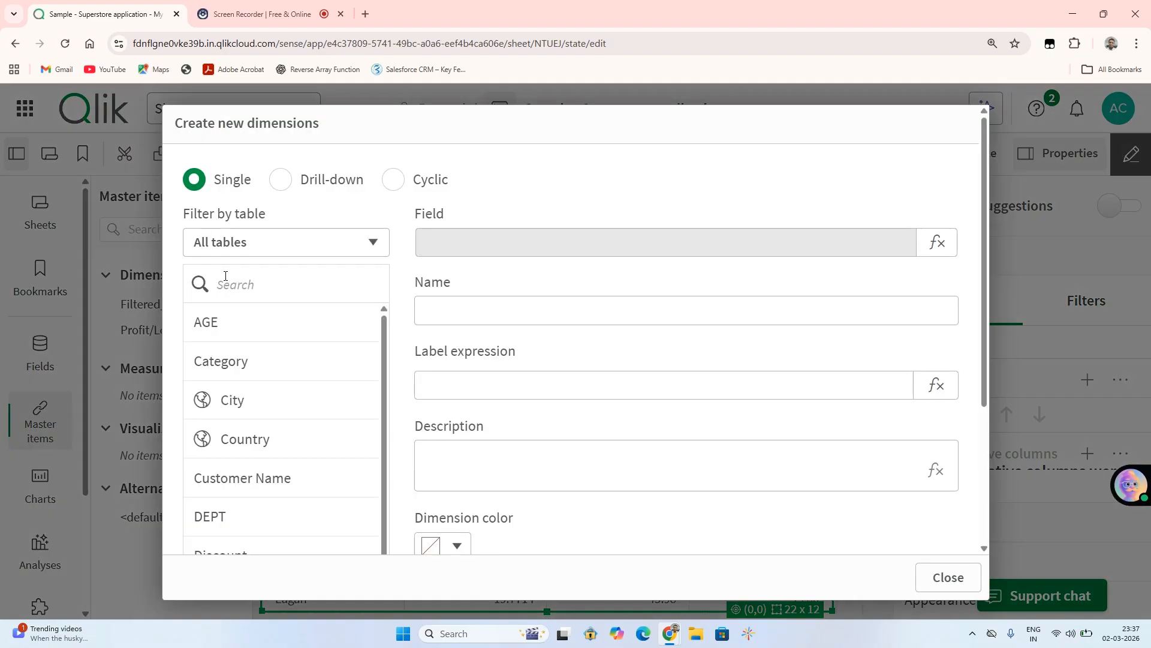
click(468, 317)
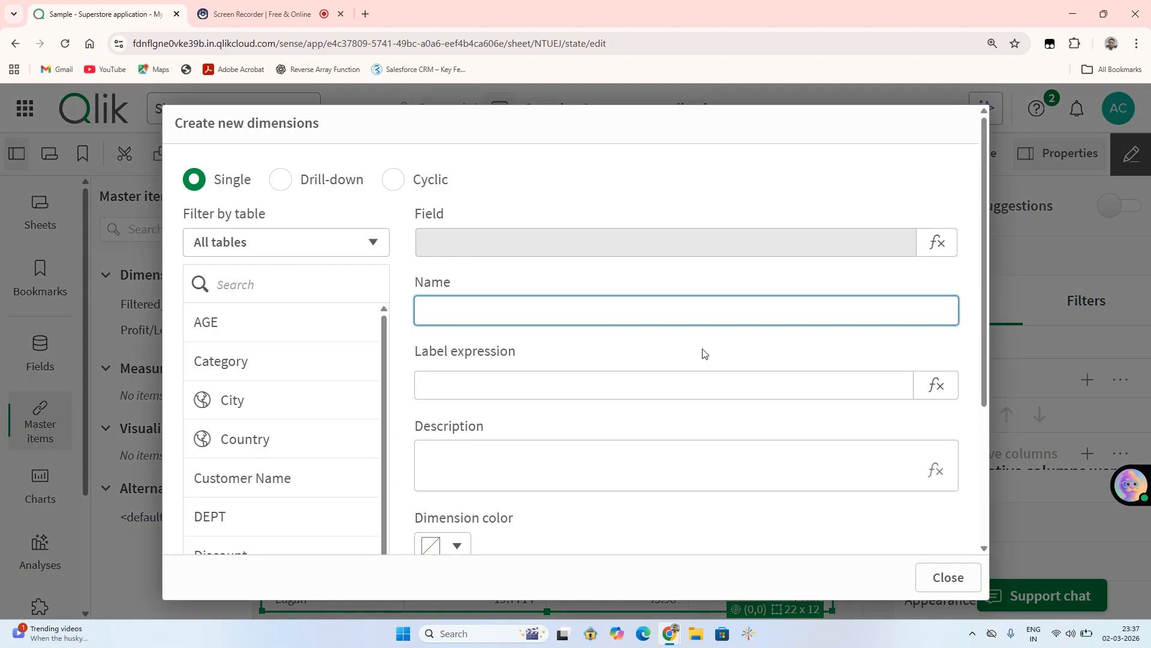
text(Profit/Loss)
click(246, 15)
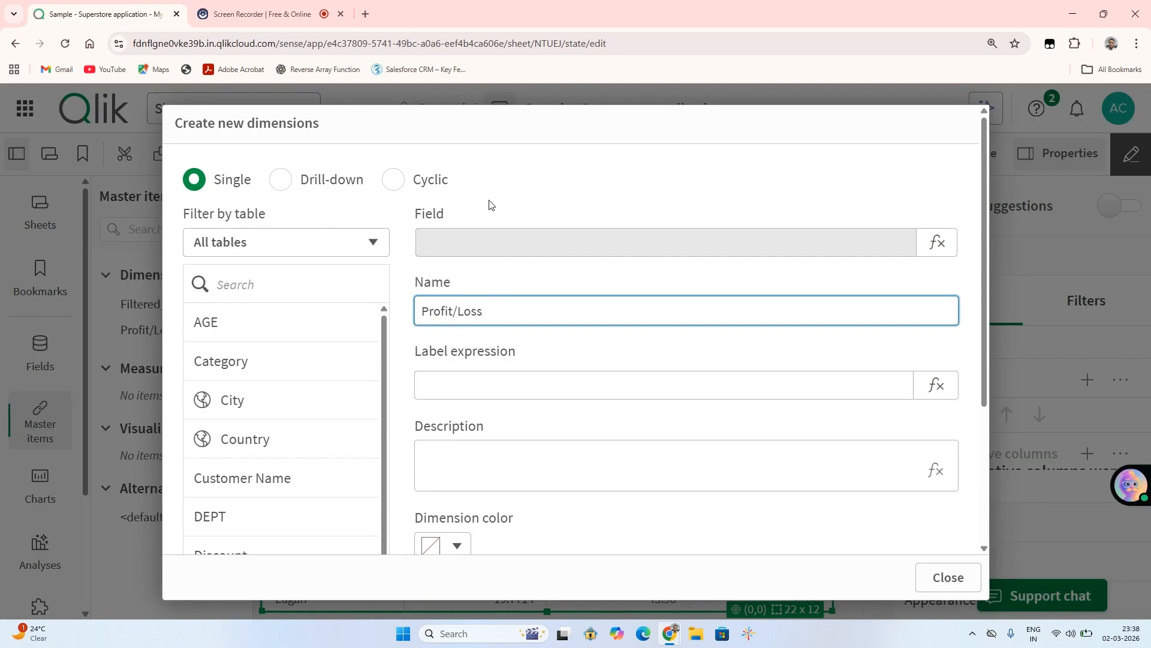
Begin the Profit/Loss dimension's field expression with an if function that calculates [Profit]/[Sales]*100.
click(930, 243)
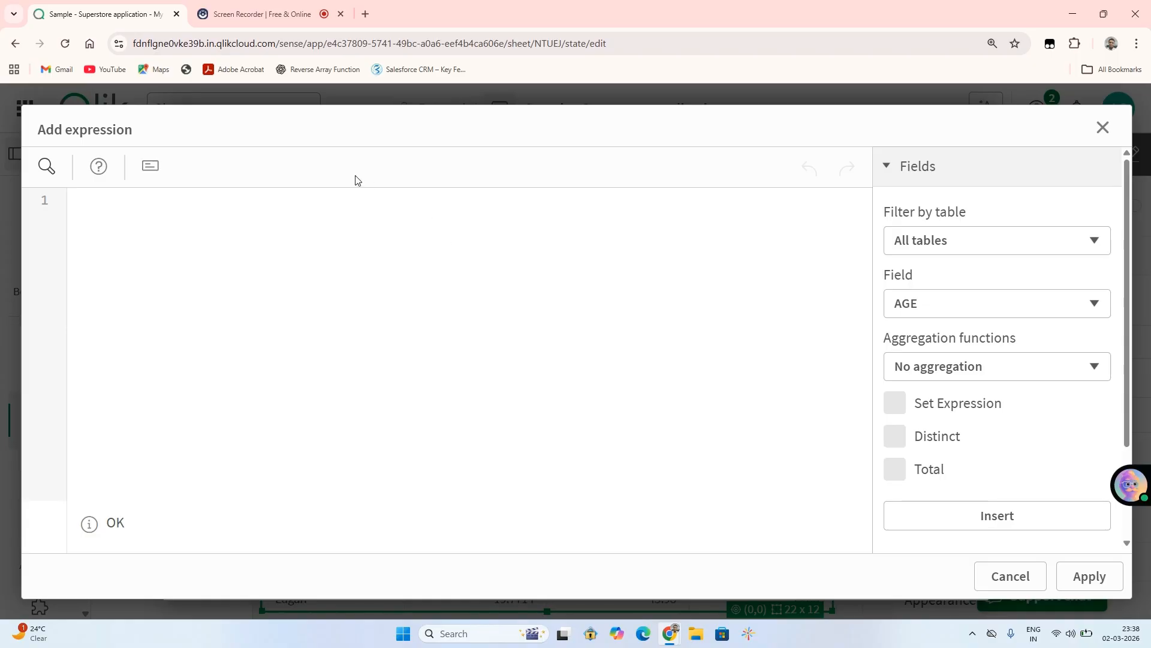
text(=if())
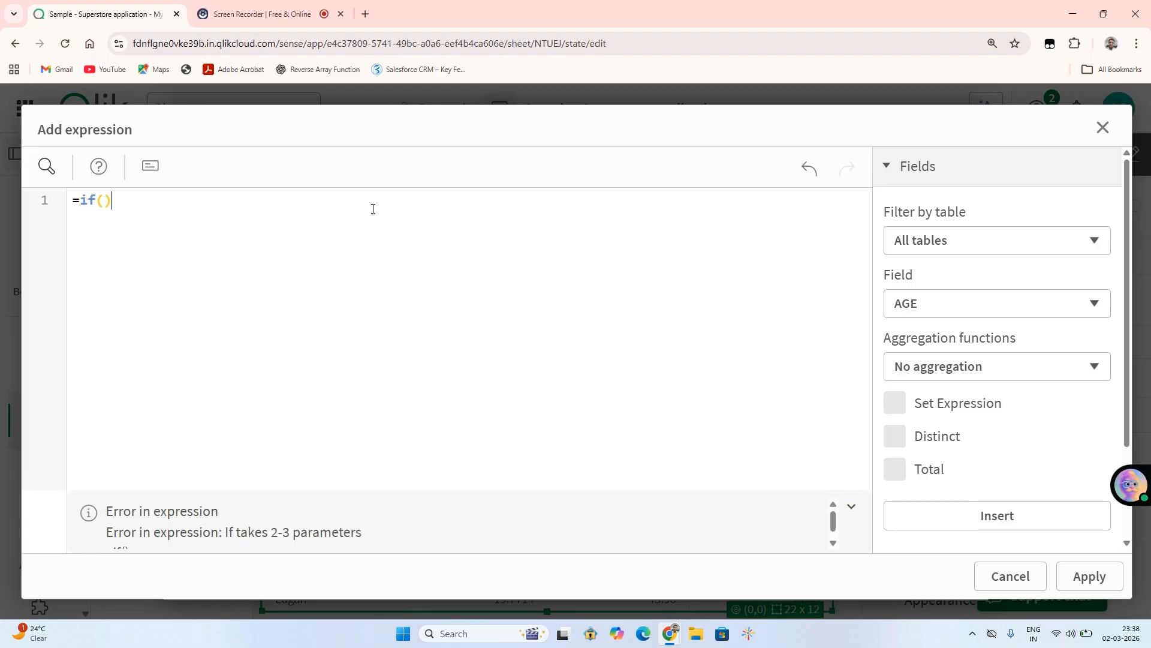
key(Left)
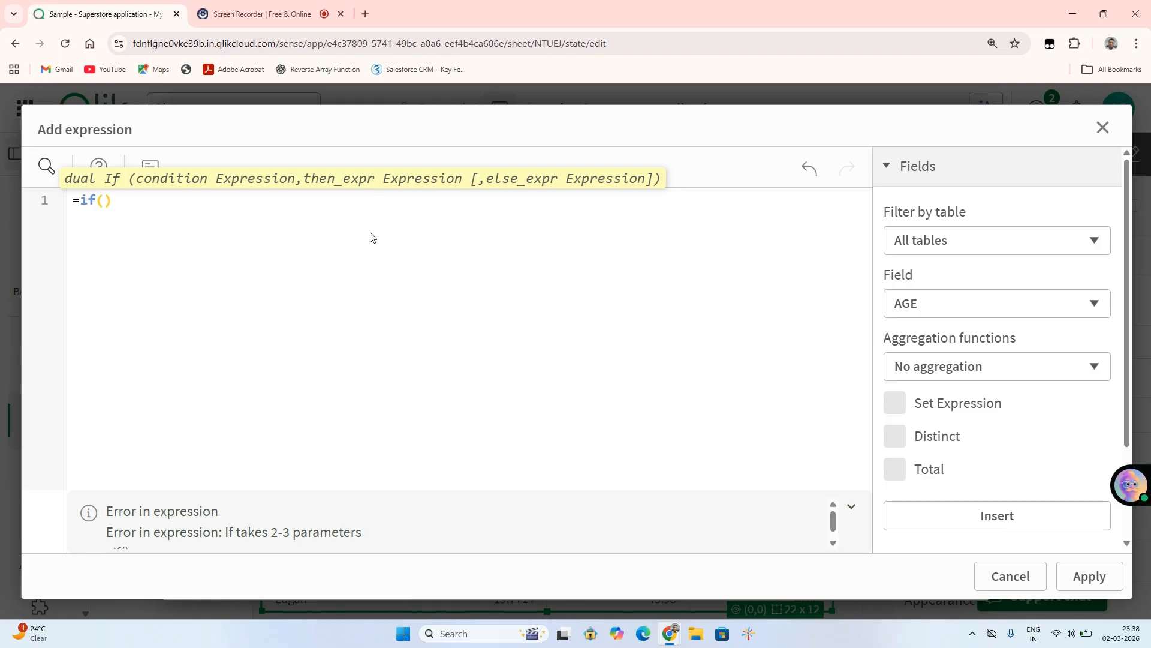
text([)
text(Profit])
text(/[)
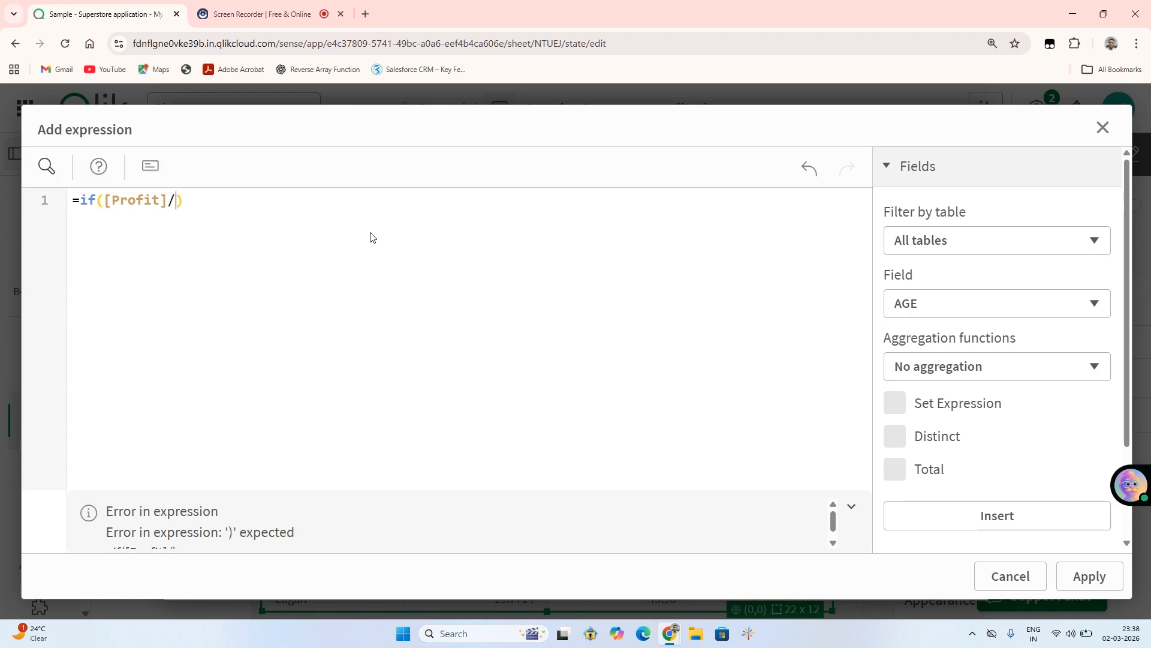
text(Sa)
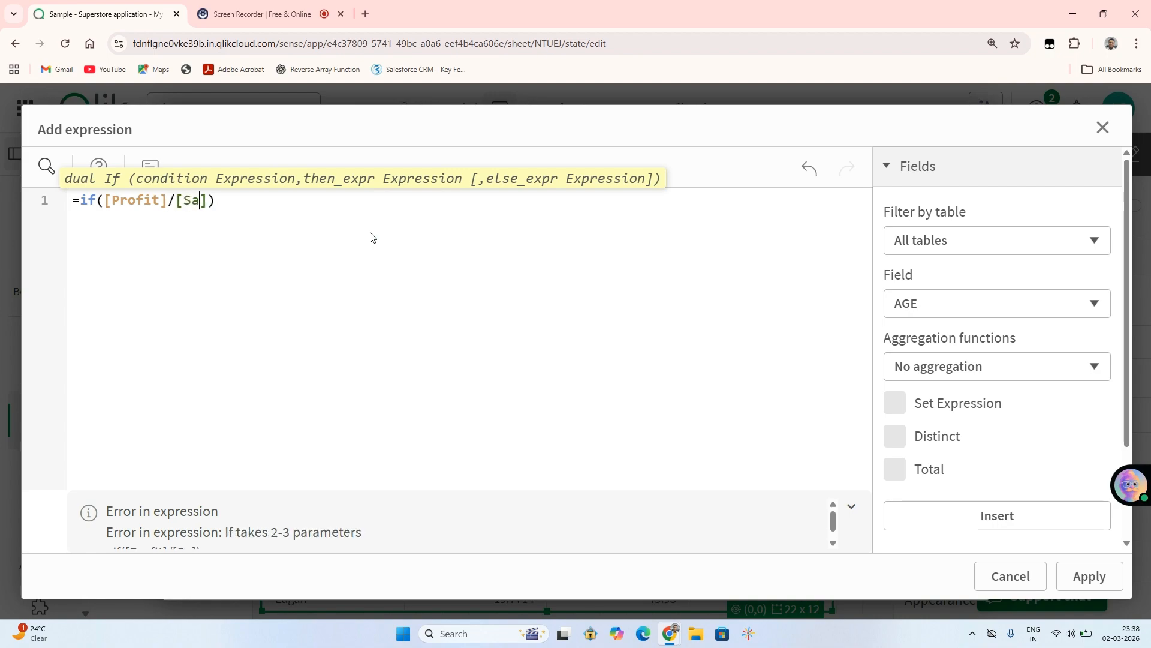
text(les])
text(*10)
key(BackSpace)
text(00)
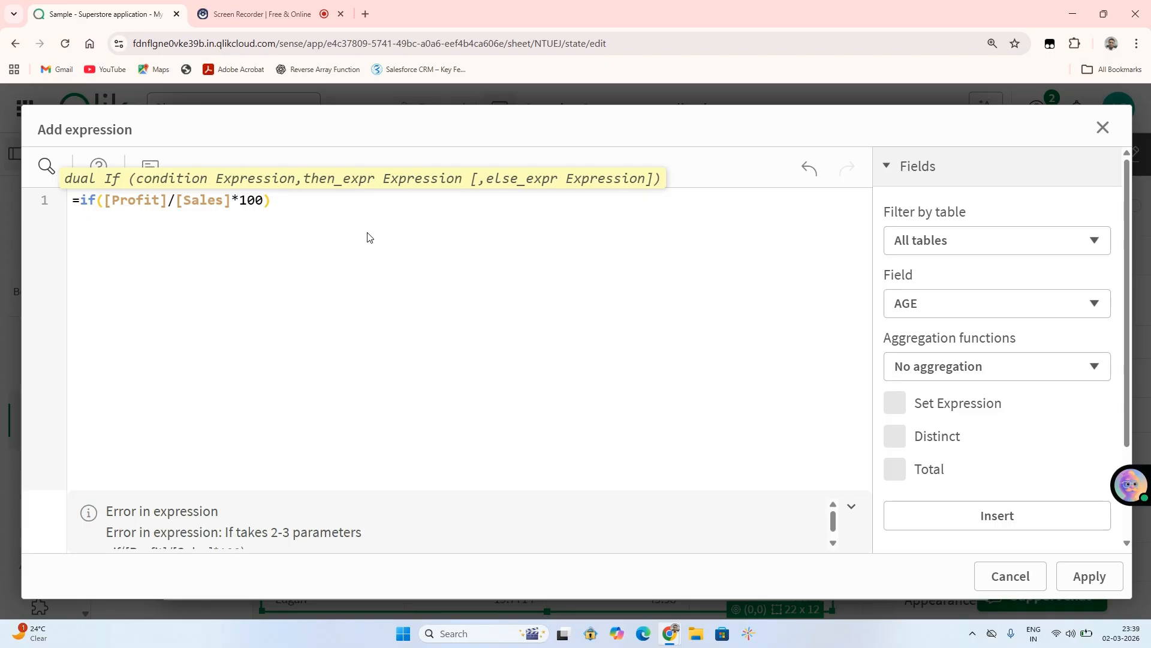
text(>0,'Pro)
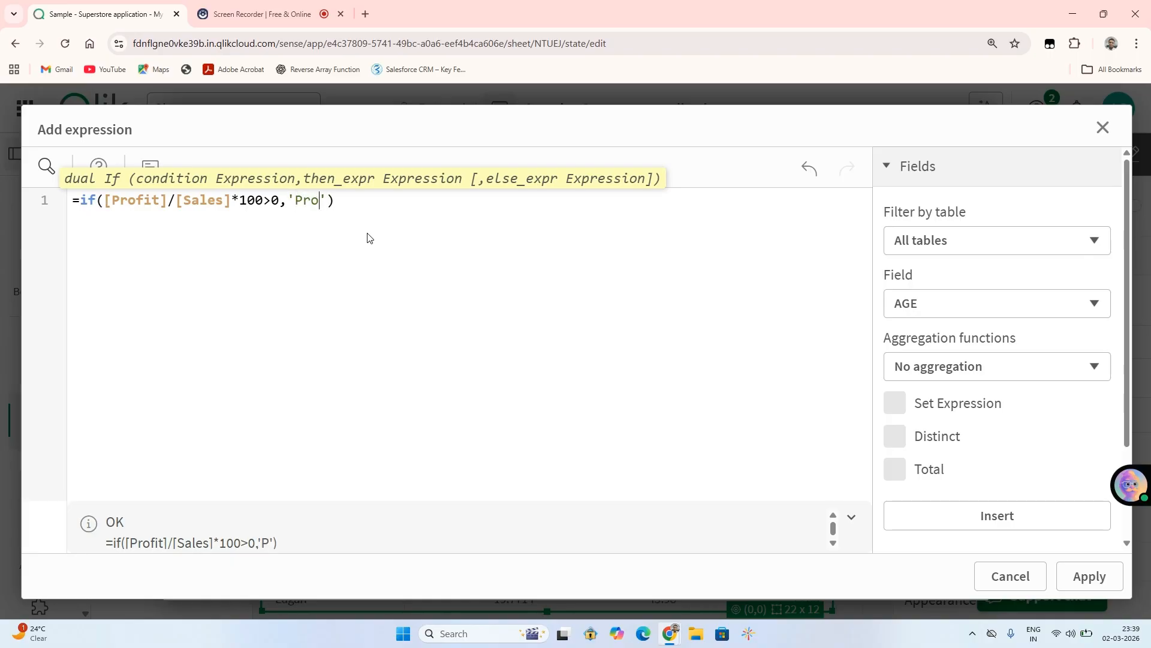
text(fit',')
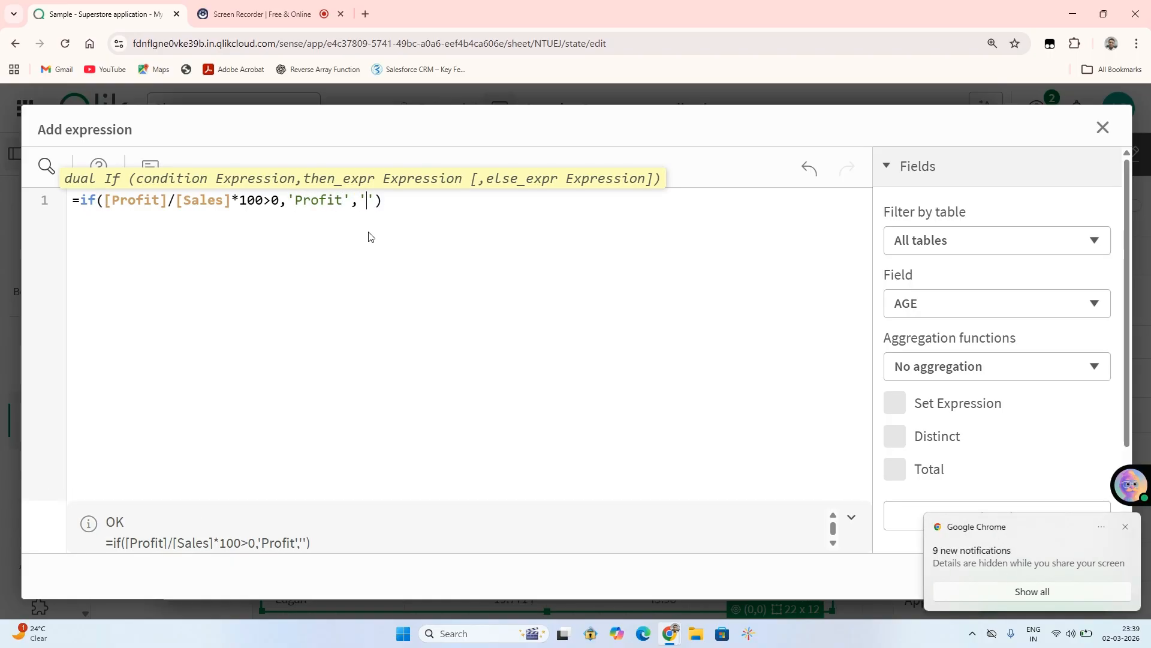
text(Loss)
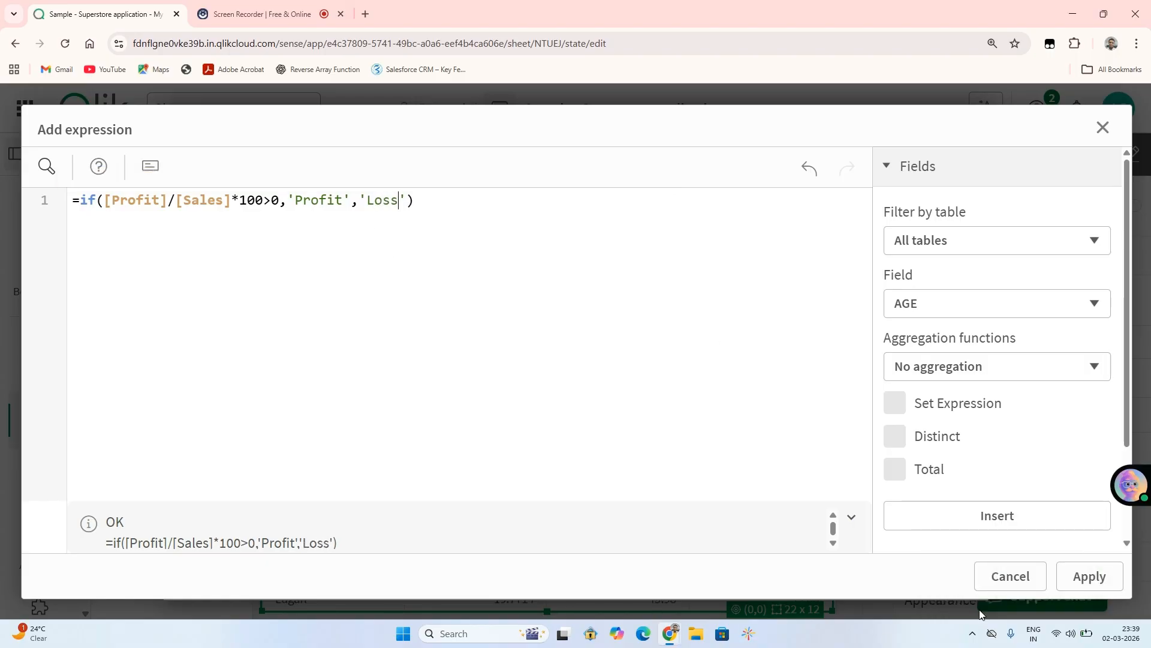
Complete the if expression with the condition >0 and the results 'Profit' and 'Loss', and apply it.
click(1090, 577)
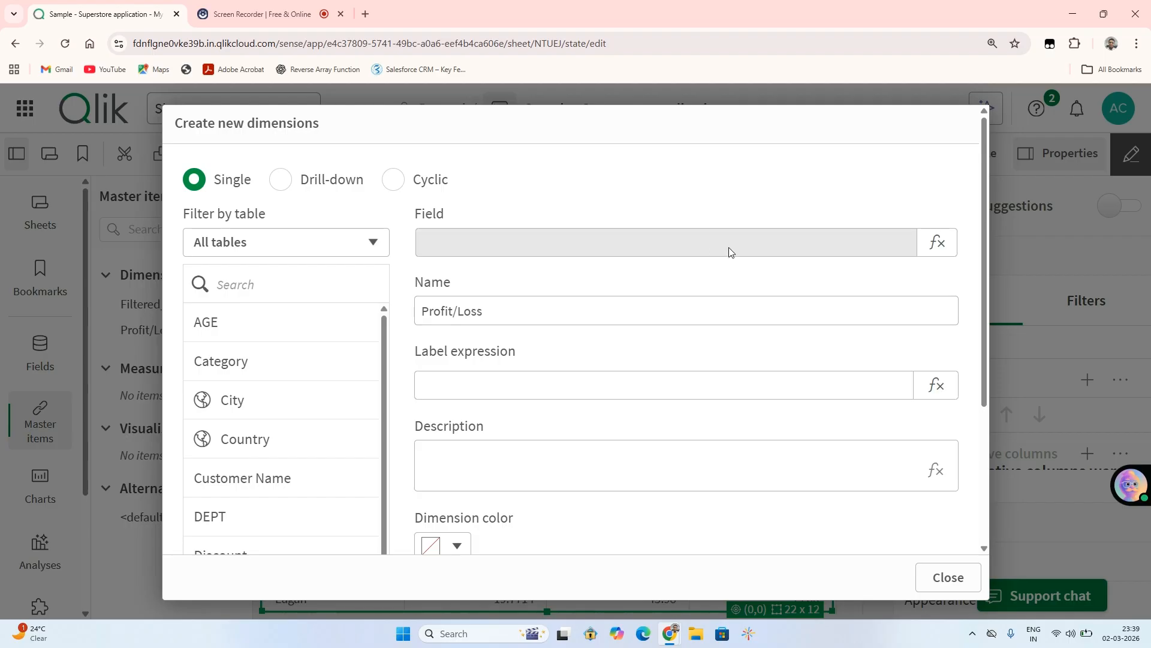
click(704, 310)
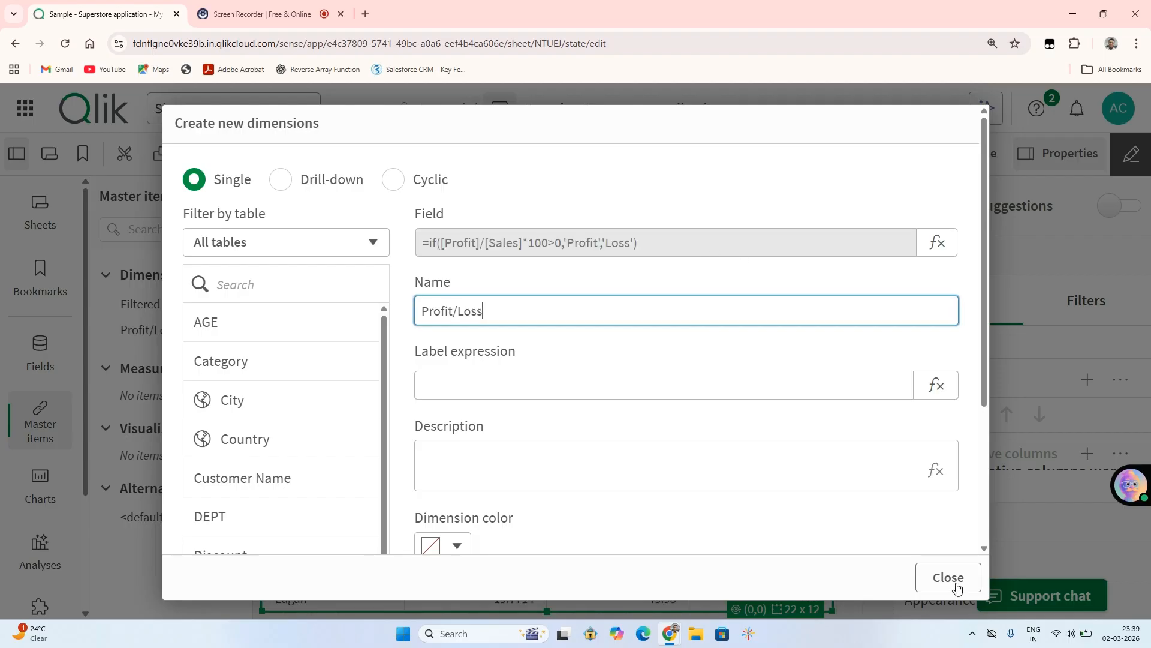
Create the Profit/Loss master dimension and close the dimension creation dialog.
scroll(767, 468, down, 3)
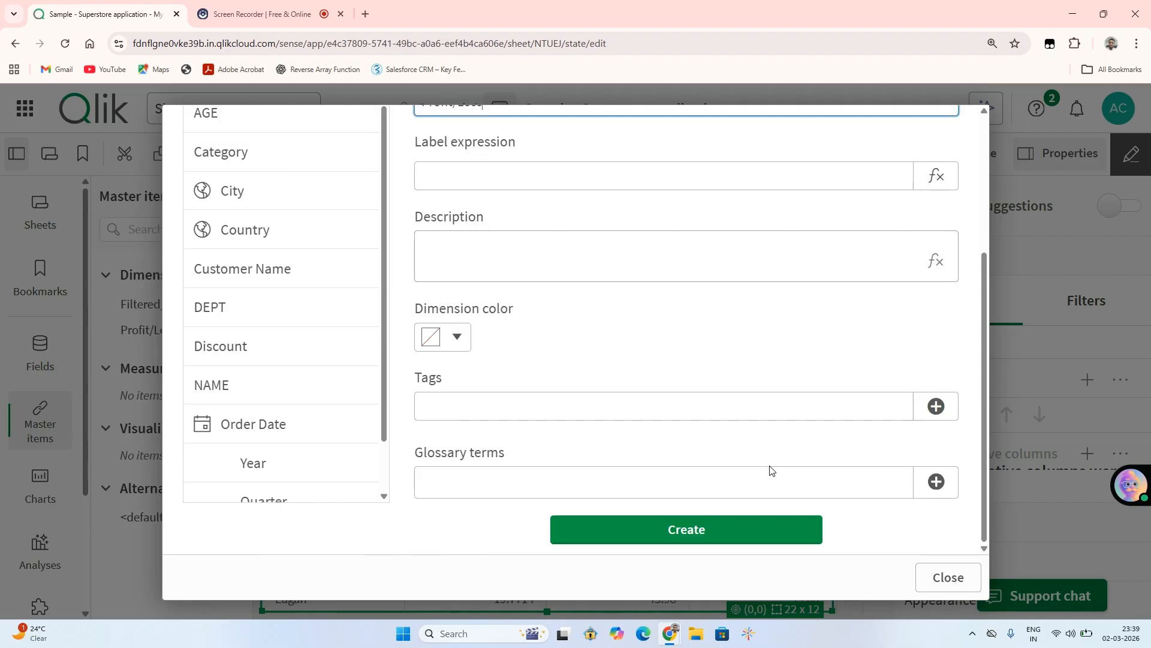
click(716, 527)
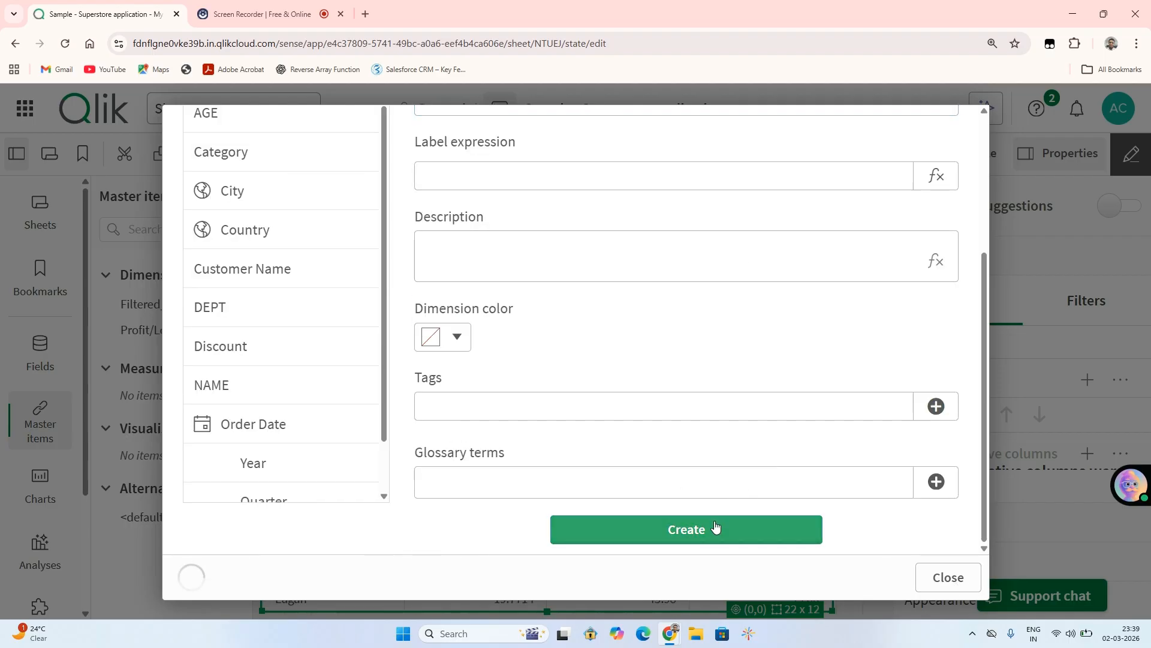
click(947, 579)
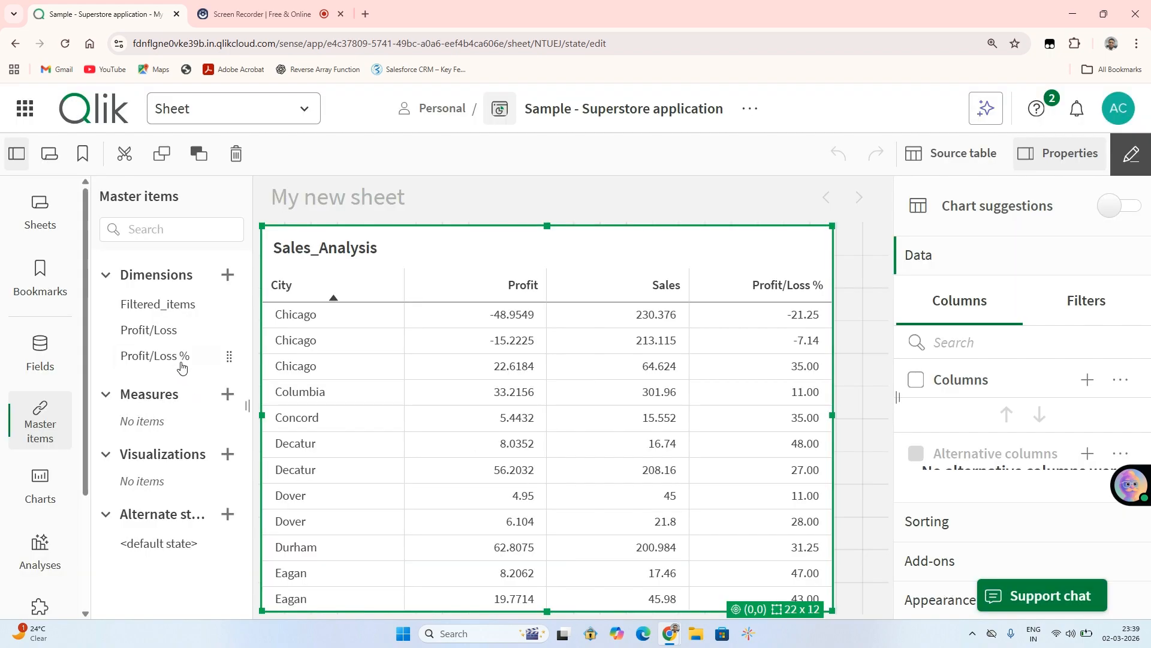
Add the Profit/Loss % master dimension to the Sales_Analysis table as another column and deselect the table.
drag(173, 357, 600, 385)
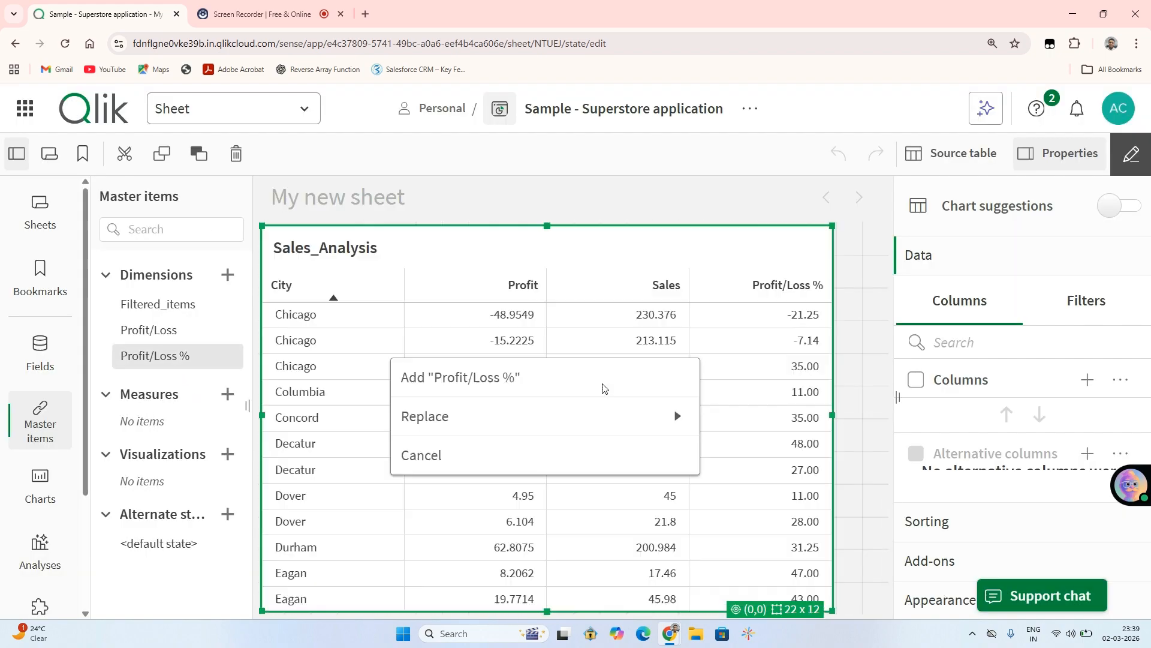
click(497, 376)
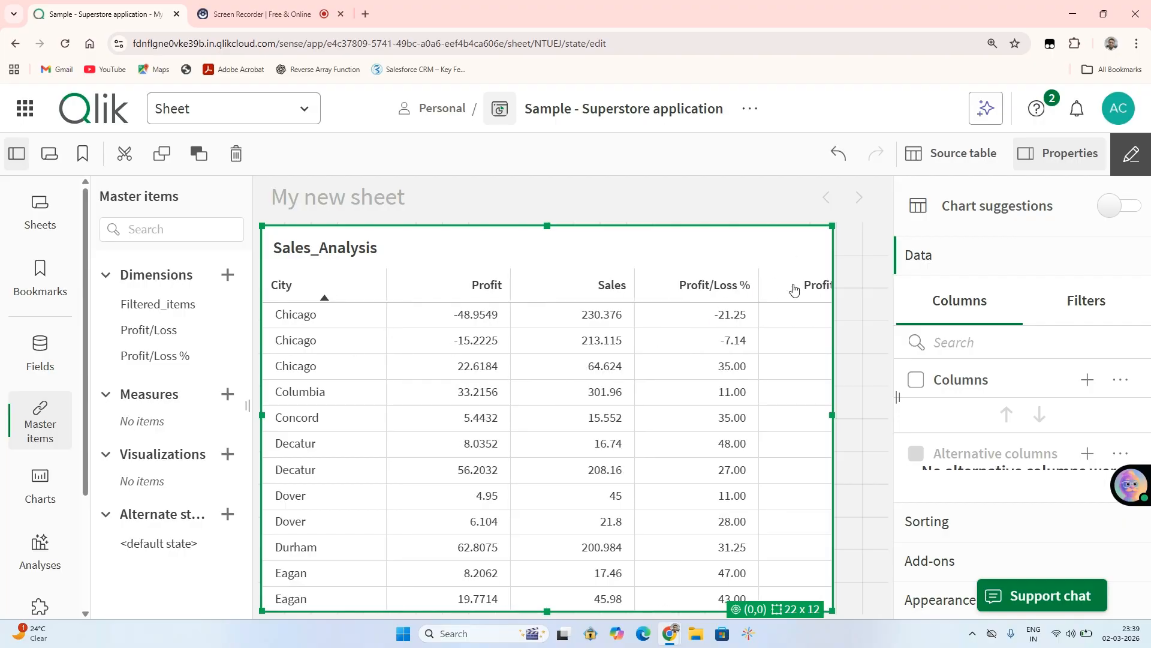
drag(789, 286, 794, 290)
click(791, 215)
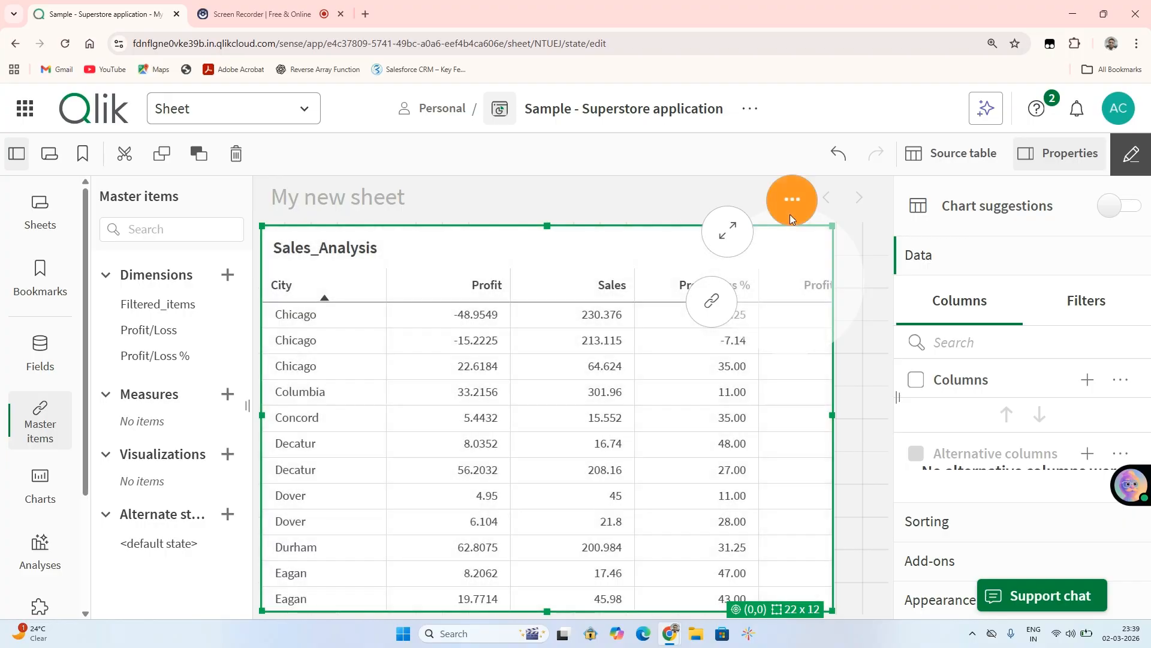
click(717, 216)
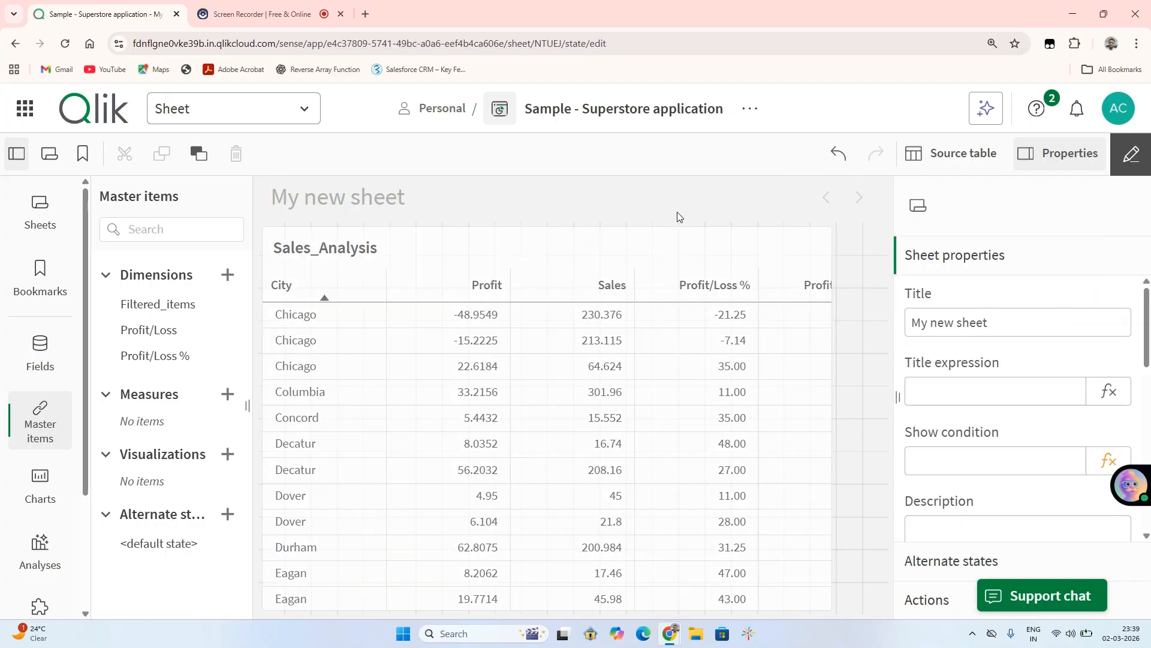
Add the Profit/Loss master dimension as a column of the Sales_Analysis table and leave sheet editing mode.
click(182, 337)
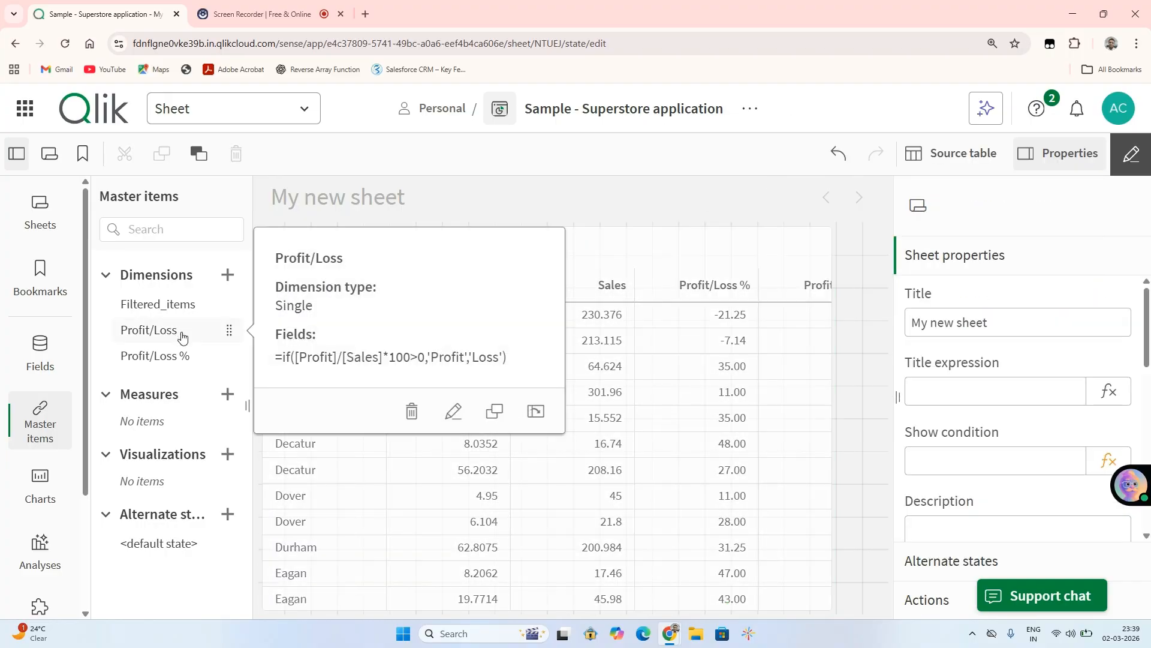
drag(182, 337, 527, 395)
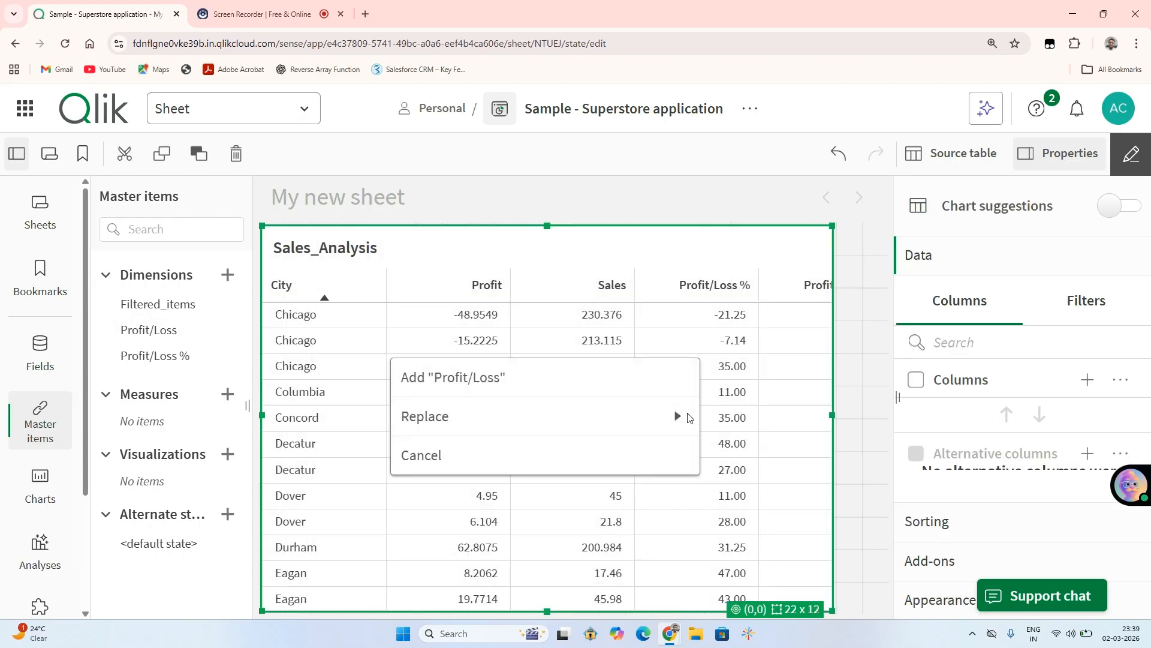
click(534, 386)
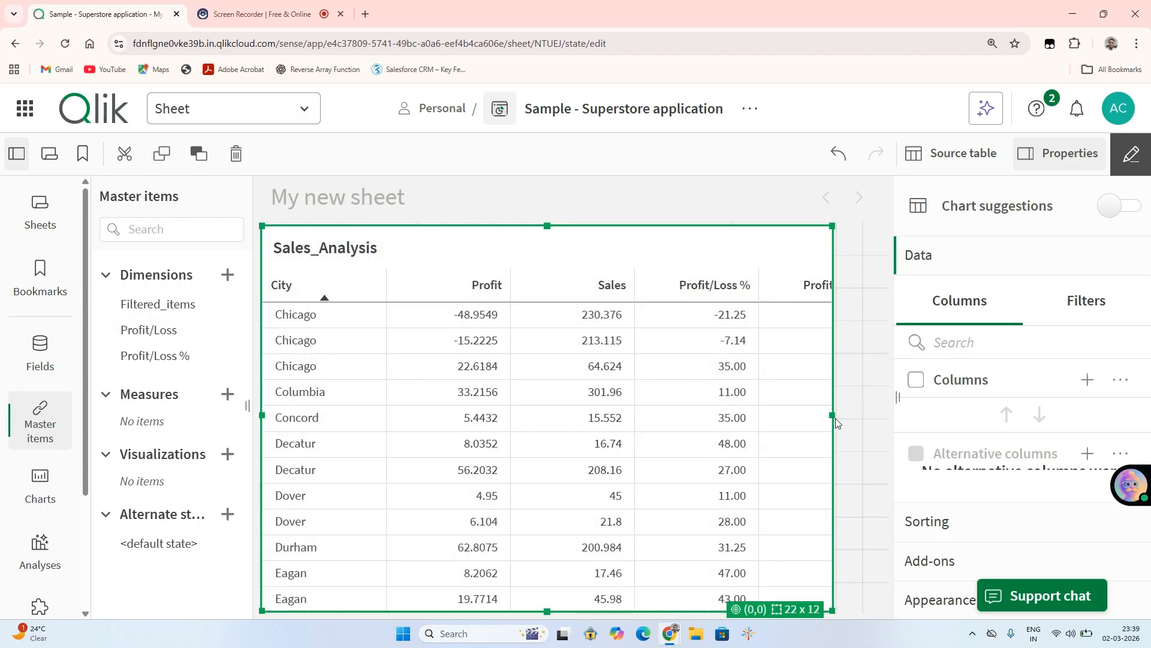
click(1132, 154)
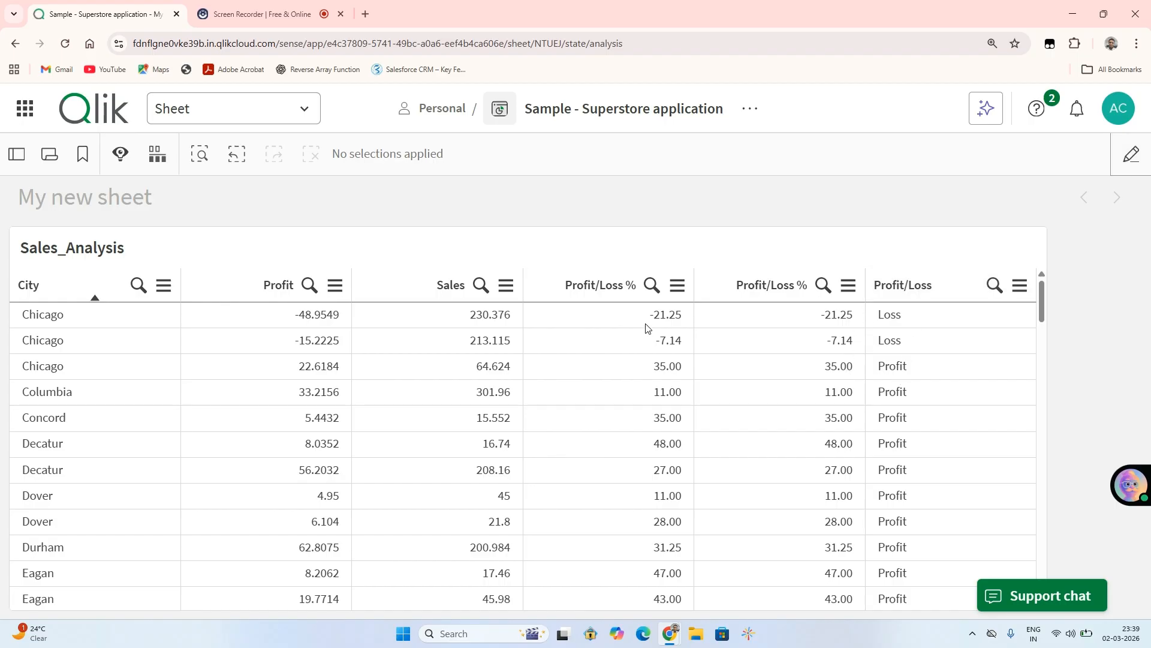
click(848, 285)
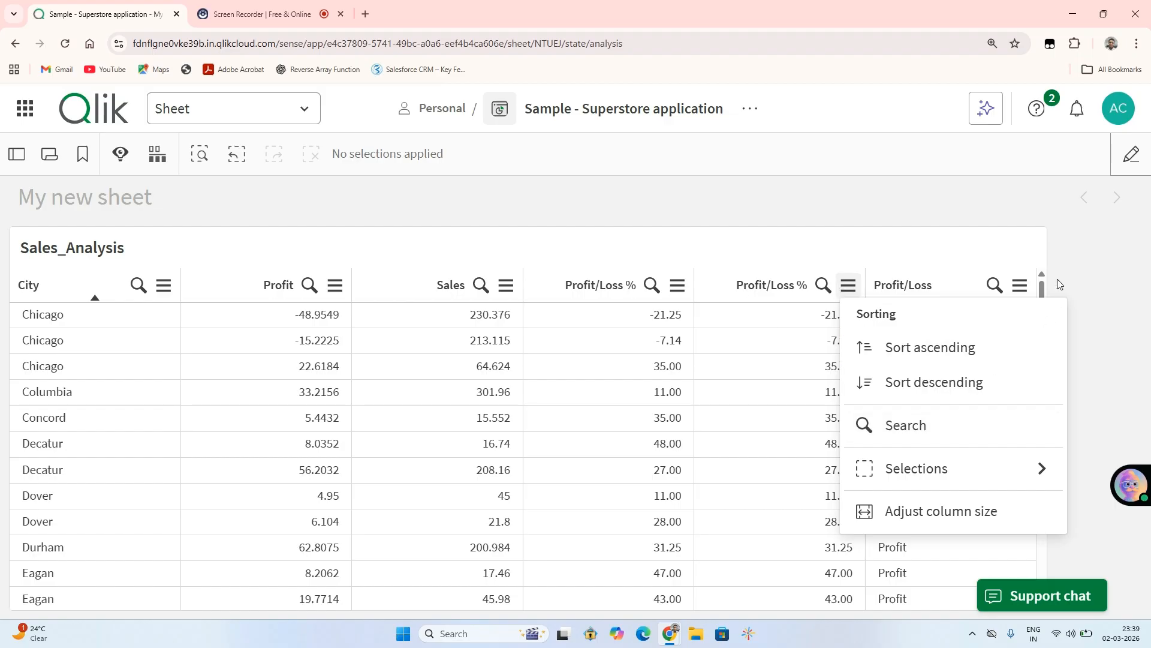
click(730, 224)
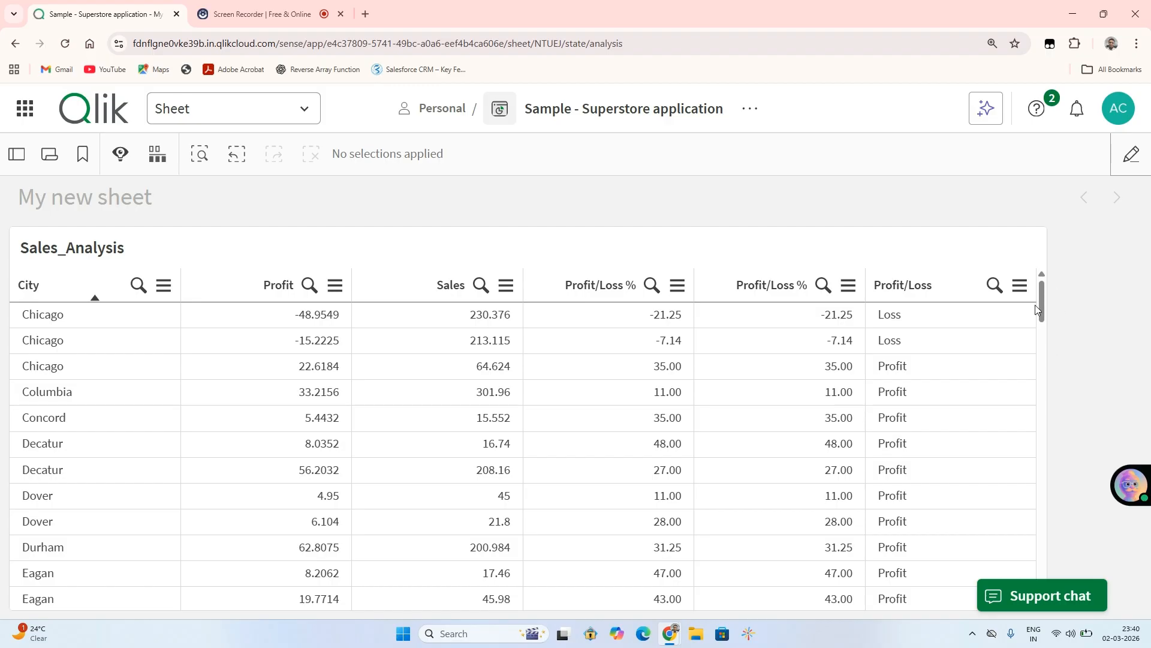
drag(1035, 304, 997, 257)
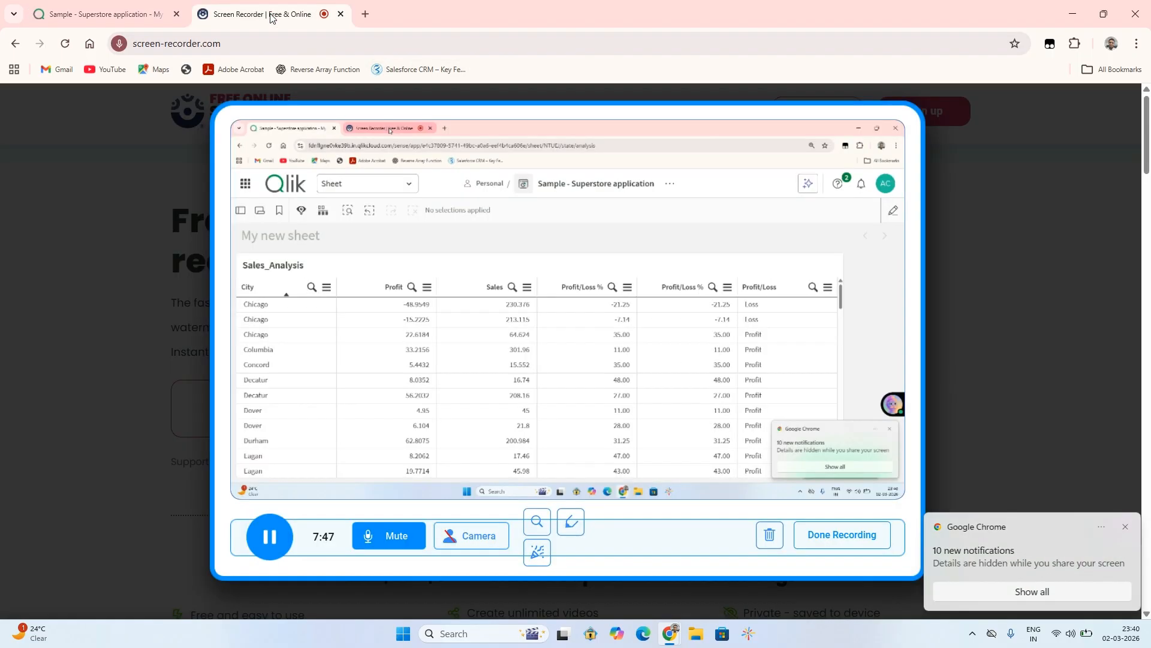
click(270, 15)
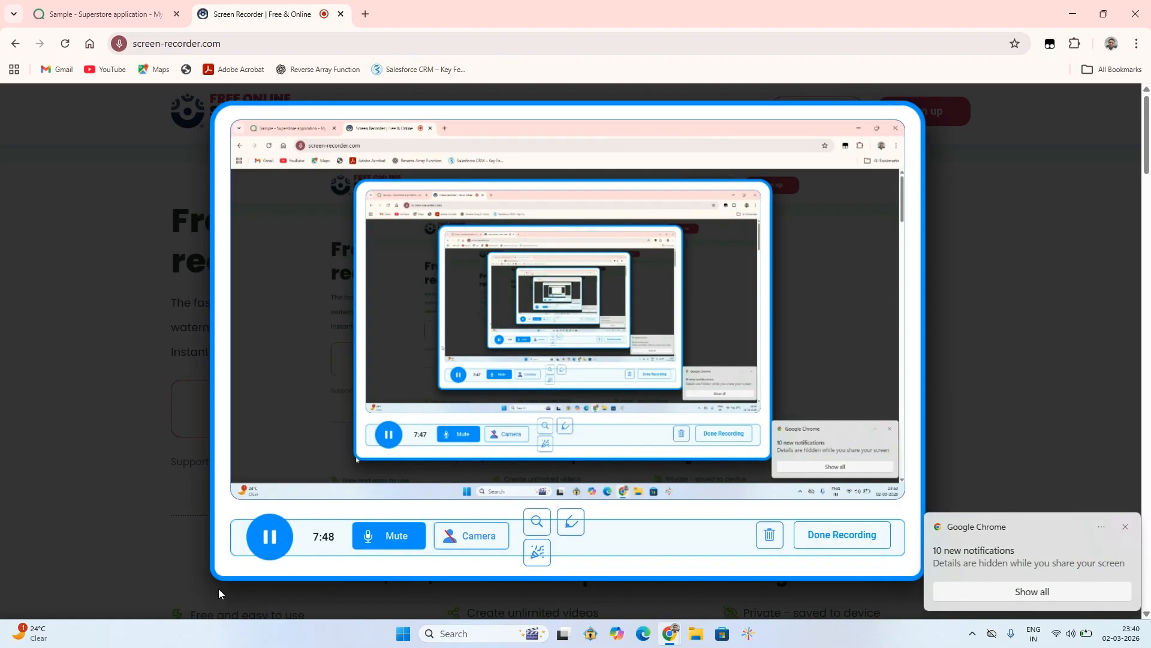